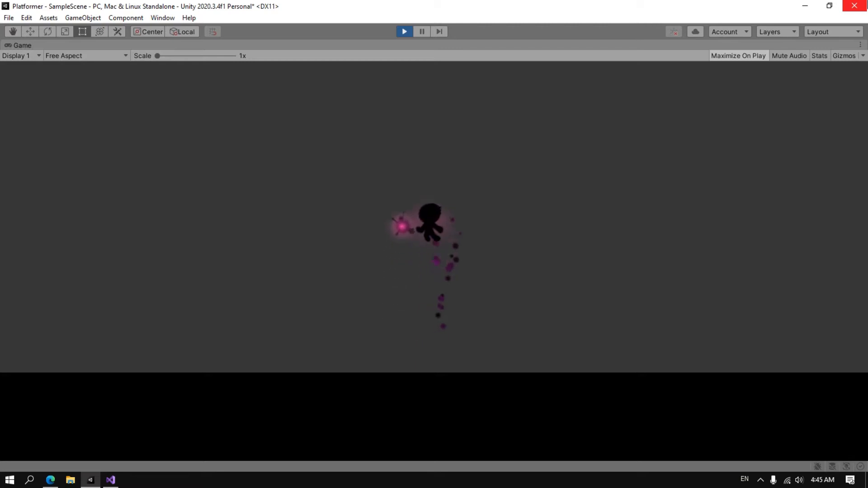
Play-test the running Platformer scene by moving the character left and right and making it jump
{"action": "key", "text": "Right"}
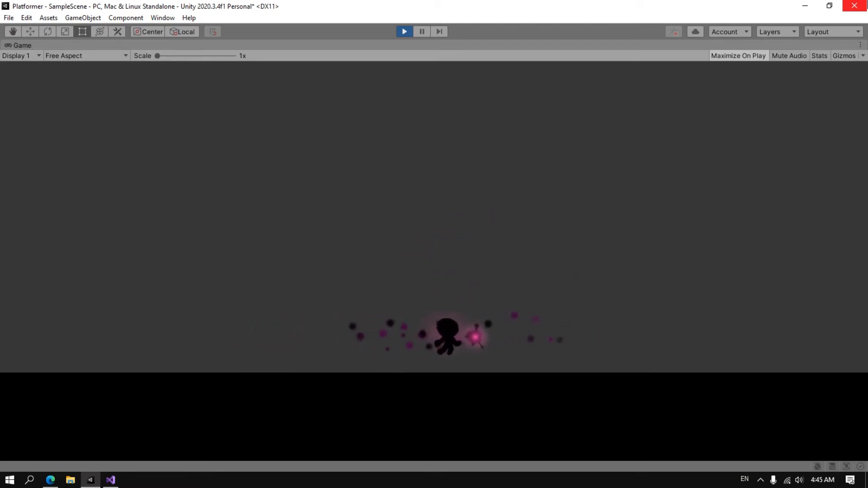
{"action": "key", "text": "Left"}
{"action": "key", "text": "Right"}
{"action": "key", "text": "space"}
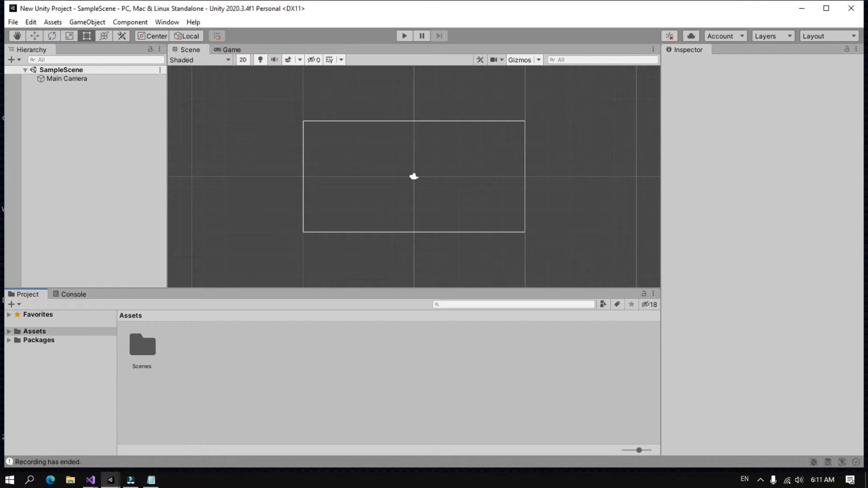
Maximize the new project's editor window and examine the empty 2D scene around the camera frame
{"action": "key", "text": "super+Up"}
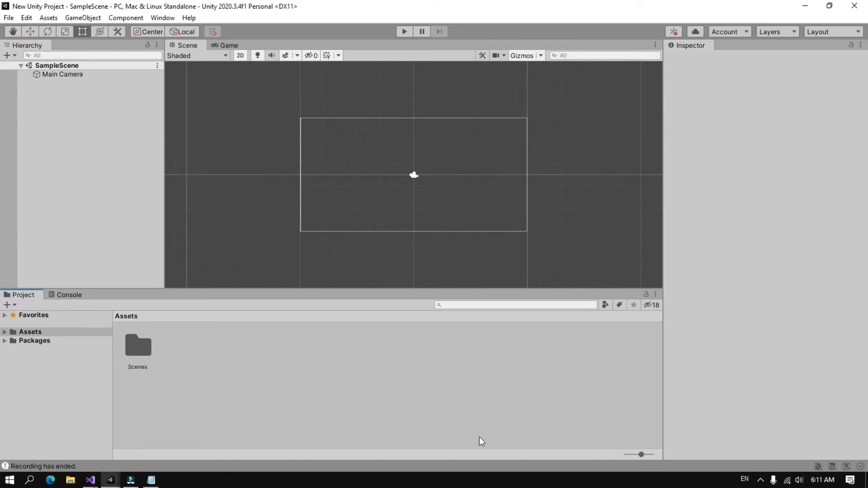
{"action": "left_click", "coordinate": [240, 57]}
{"action": "scroll", "coordinate": [357, 160], "scroll_direction": "down", "scroll_amount": 2}
{"action": "scroll", "coordinate": [367, 165], "scroll_direction": "up", "scroll_amount": 4}
{"action": "scroll", "coordinate": [368, 164], "scroll_direction": "up", "scroll_amount": 2}
{"action": "scroll", "coordinate": [368, 164], "scroll_direction": "down", "scroll_amount": 3}
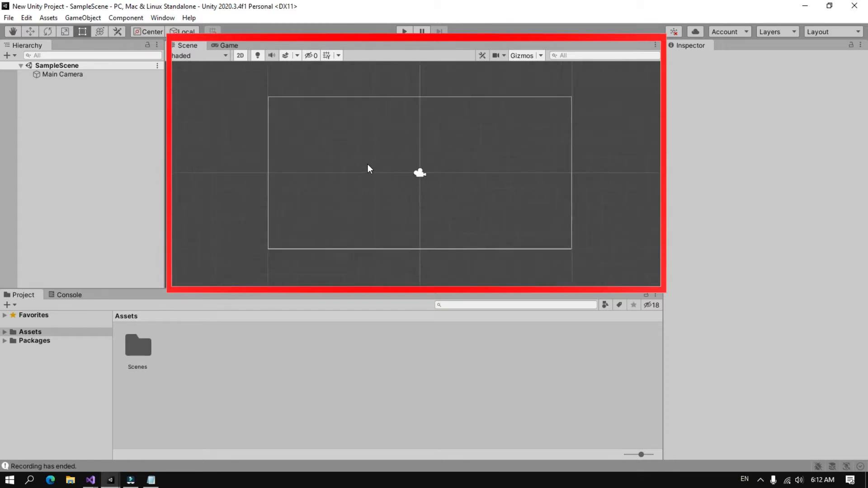
{"action": "scroll", "coordinate": [365, 164], "scroll_direction": "up", "scroll_amount": 1}
{"action": "scroll", "coordinate": [366, 165], "scroll_direction": "up", "scroll_amount": 1}
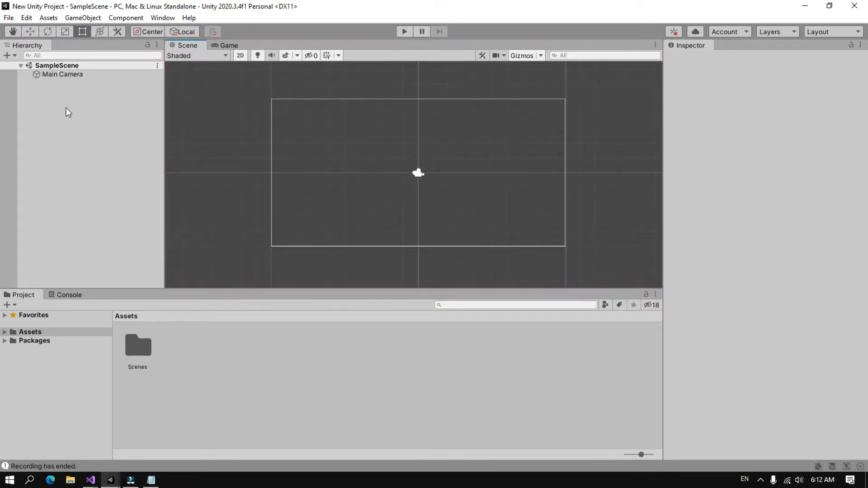
Add a 2D square sprite to SampleScene
{"action": "right_click", "coordinate": [75, 102]}
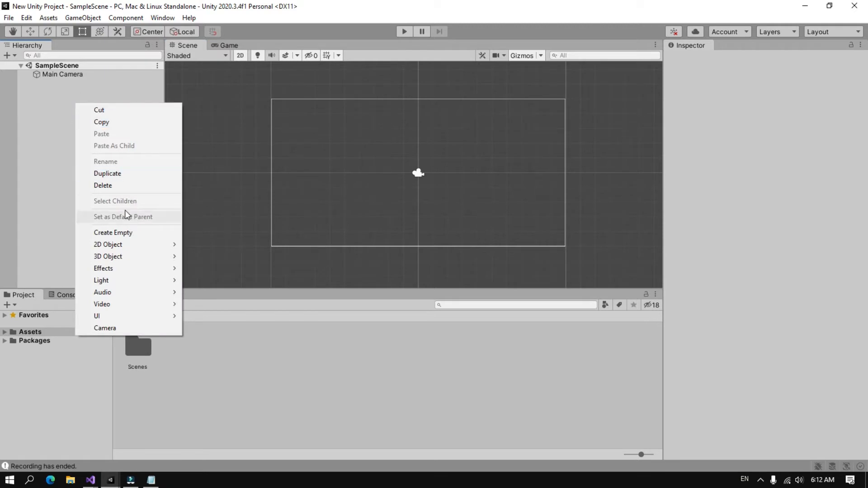
{"action": "right_click", "coordinate": [47, 99]}
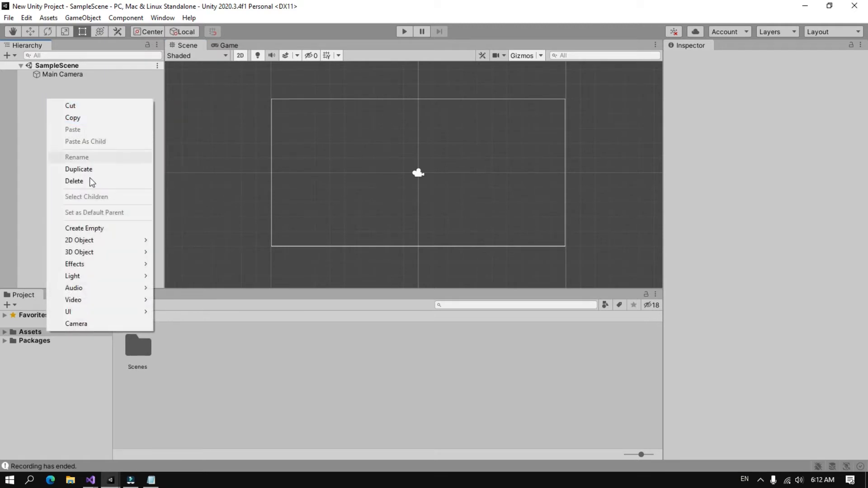
{"action": "mouse_move", "coordinate": [92, 240]}
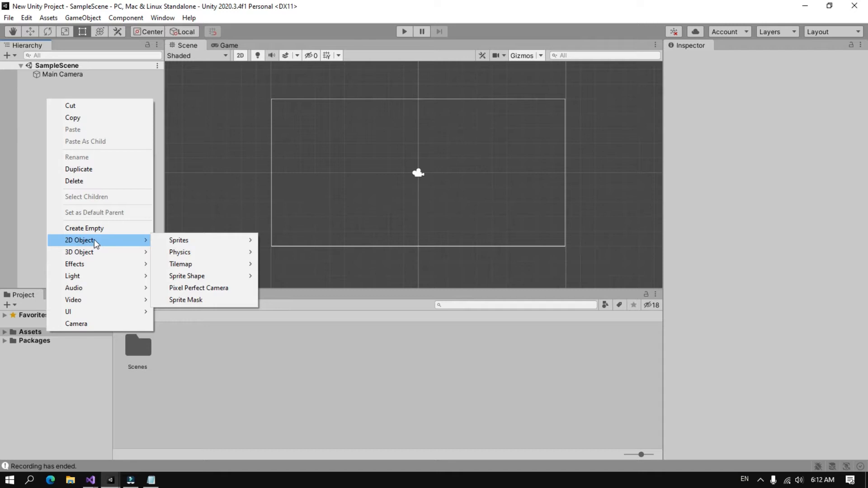
{"action": "mouse_move", "coordinate": [196, 242]}
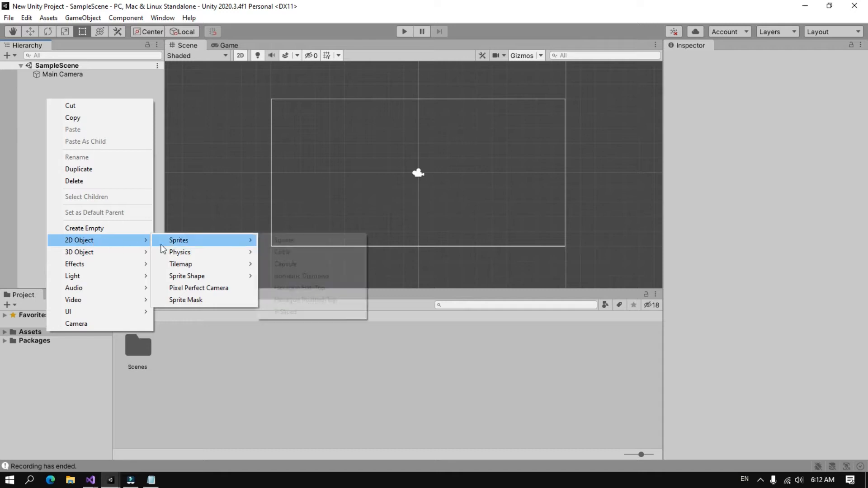
{"action": "left_click", "coordinate": [286, 242]}
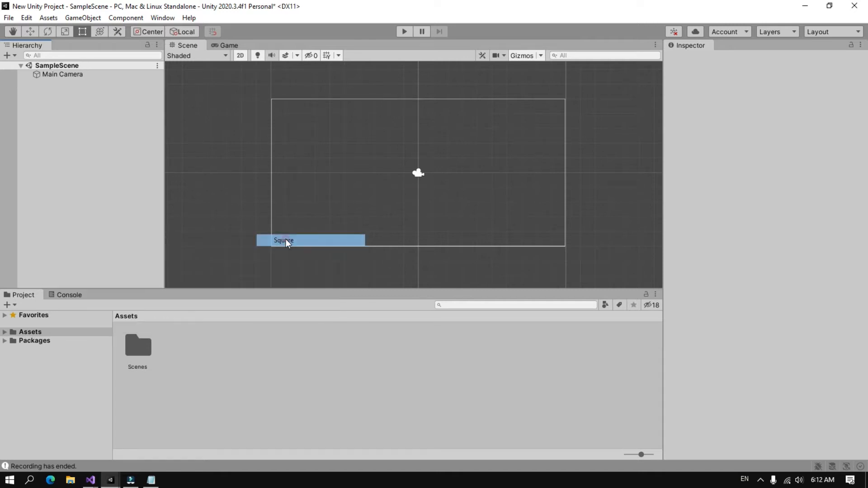
{"action": "left_click", "coordinate": [85, 124]}
Move the square near the middle of the camera frame, to about X -0.21, Y 0.1
{"action": "scroll", "coordinate": [415, 177], "scroll_direction": "up", "scroll_amount": 4}
{"action": "scroll", "coordinate": [415, 179], "scroll_direction": "up", "scroll_amount": 2}
{"action": "left_click_drag", "start_coordinate": [414, 177], "coordinate": [381, 162]}
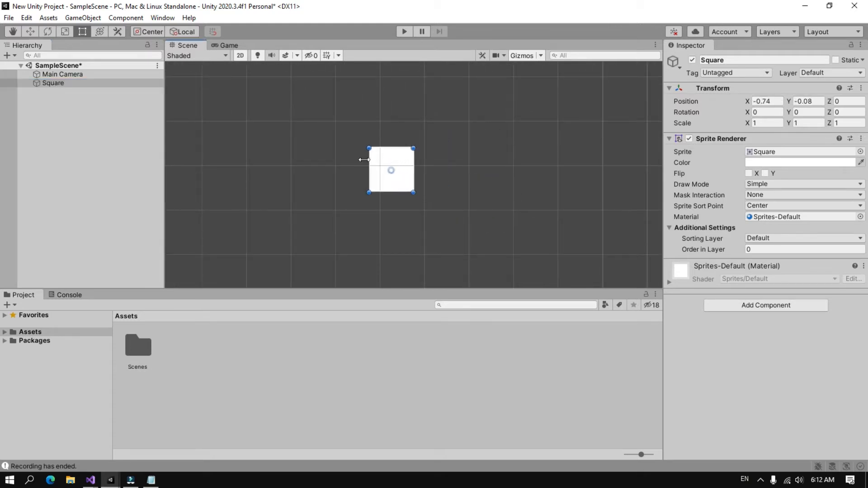
{"action": "scroll", "coordinate": [308, 182], "scroll_direction": "down", "scroll_amount": 5}
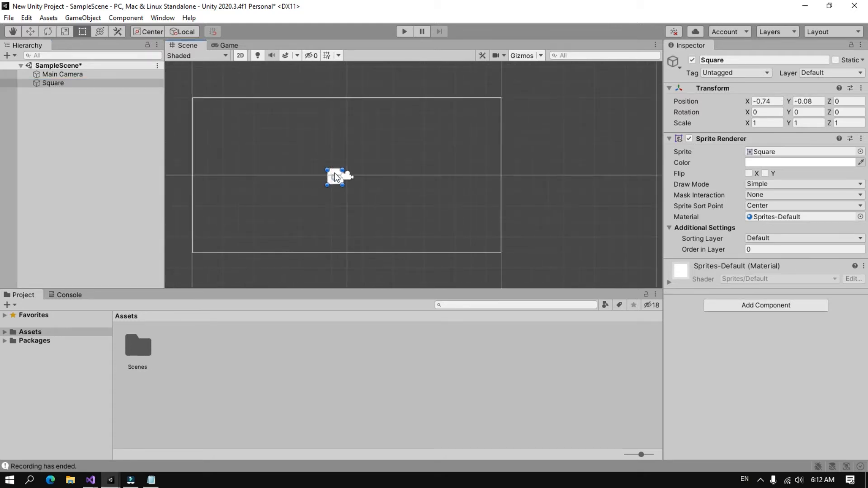
{"action": "scroll", "coordinate": [297, 166], "scroll_direction": "down", "scroll_amount": 1}
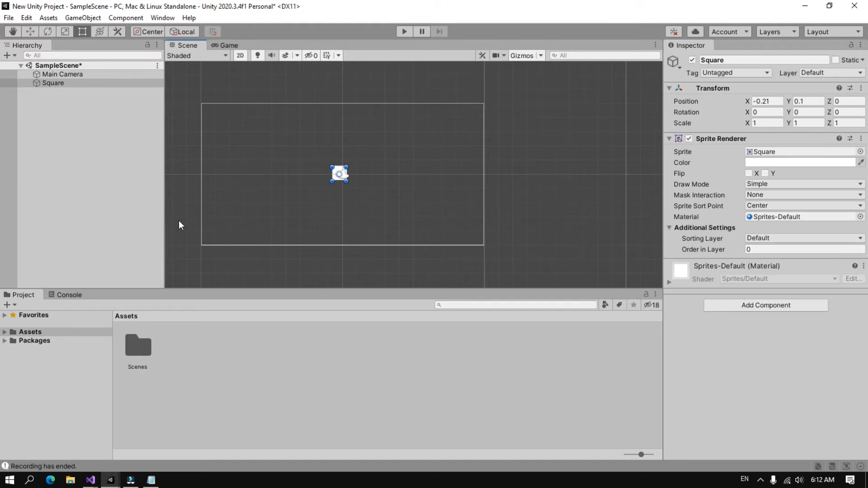
Dock the Game view beside the Scene view and give both roughly equal width
{"action": "left_click", "coordinate": [229, 45]}
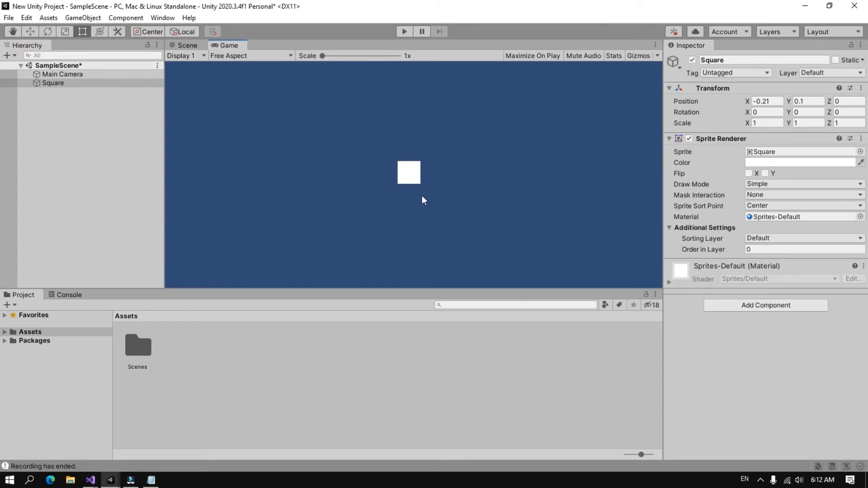
{"action": "left_click_drag", "start_coordinate": [221, 43], "coordinate": [550, 154]}
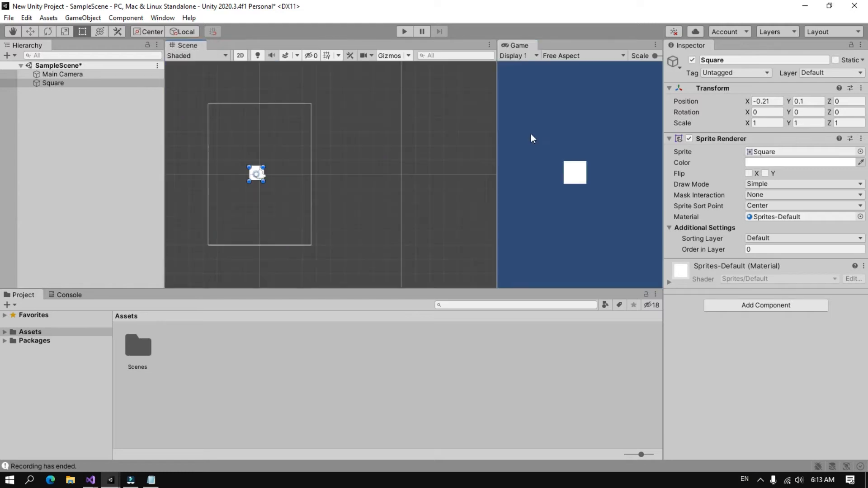
{"action": "left_click_drag", "start_coordinate": [496, 135], "coordinate": [418, 140]}
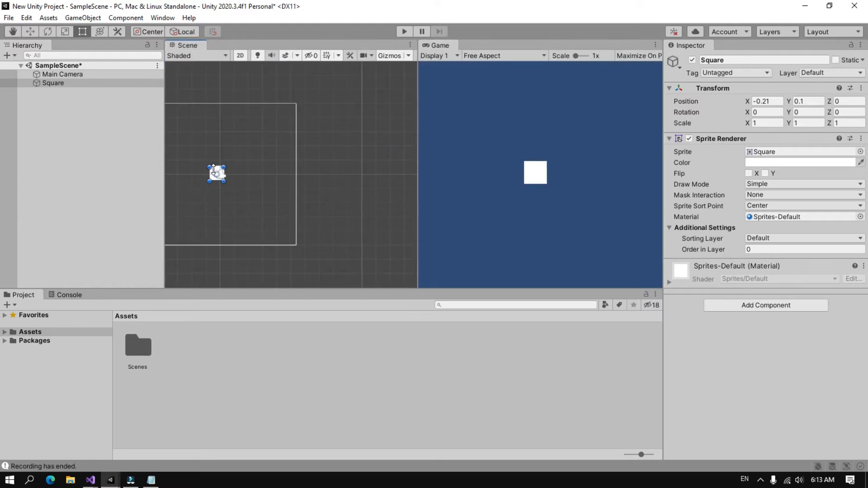
{"action": "left_click_drag", "start_coordinate": [214, 170], "coordinate": [272, 173]}
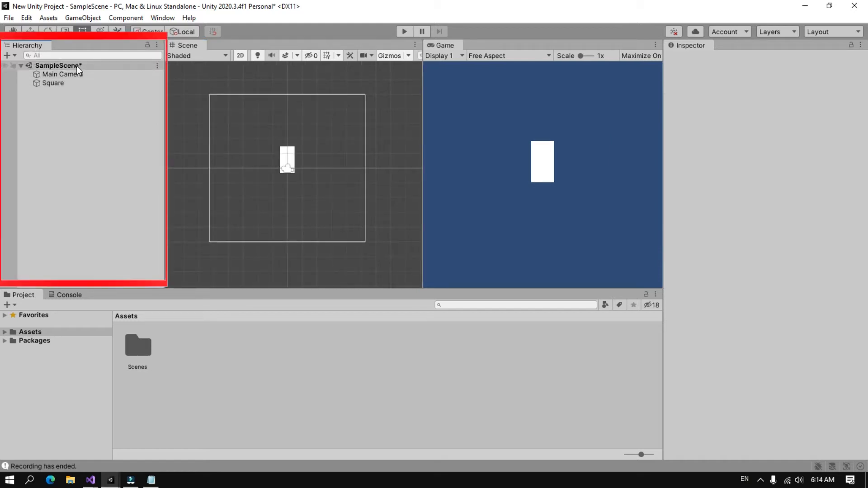
Examine the scene's objects in the hierarchy by selecting the Main Camera and the Square in turn
{"action": "scroll", "coordinate": [276, 138], "scroll_direction": "down", "scroll_amount": 1}
{"action": "scroll", "coordinate": [261, 153], "scroll_direction": "up", "scroll_amount": 2}
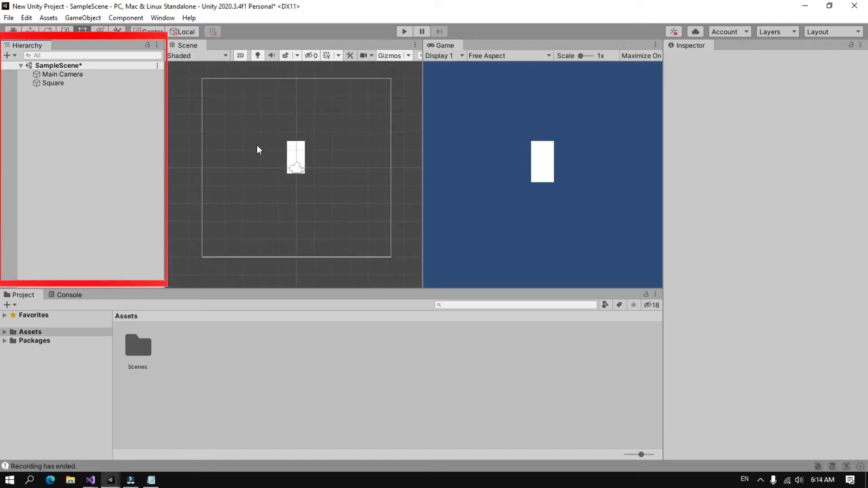
{"action": "scroll", "coordinate": [267, 152], "scroll_direction": "down", "scroll_amount": 1}
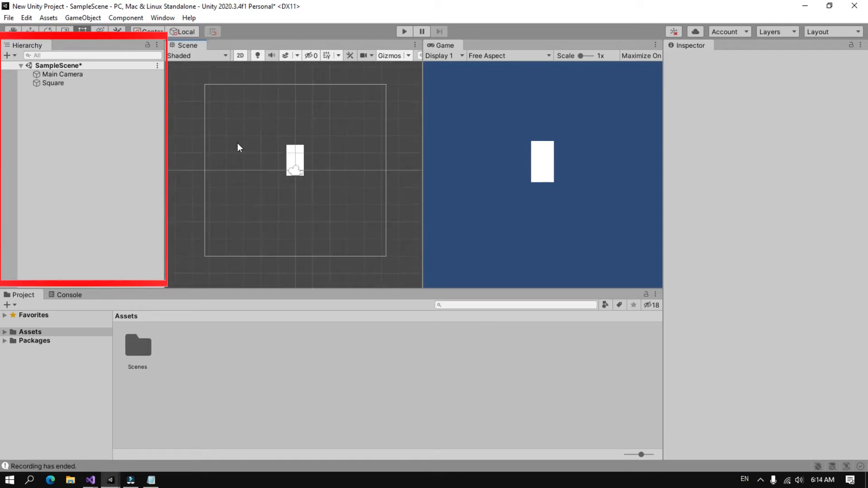
{"action": "left_click", "coordinate": [90, 75]}
{"action": "left_click", "coordinate": [83, 85]}
{"action": "left_click", "coordinate": [80, 131]}
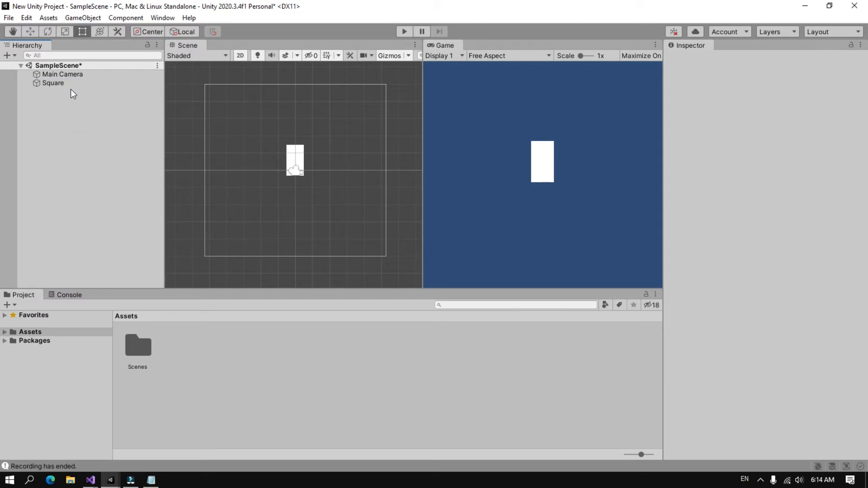
Stretch the square freehand into a wide rectangle, to a scale of about 2.55 on X and -2.03 on Y
{"action": "left_click", "coordinate": [70, 83]}
{"action": "left_click_drag", "start_coordinate": [289, 151], "coordinate": [252, 154]}
{"action": "left_click", "coordinate": [63, 83]}
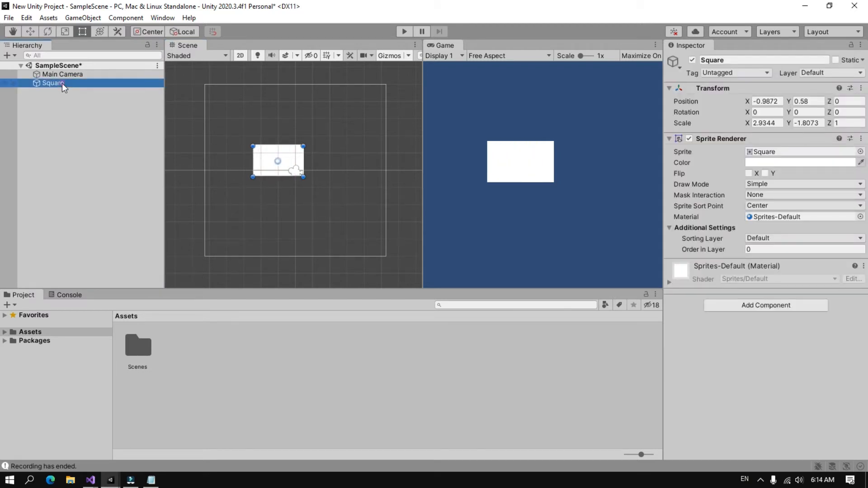
{"action": "left_click_drag", "start_coordinate": [277, 152], "coordinate": [340, 172]}
Move the square to about X -0.04, Y -0.64 and rotate it about 33 degrees around Z
{"action": "key", "text": "w"}
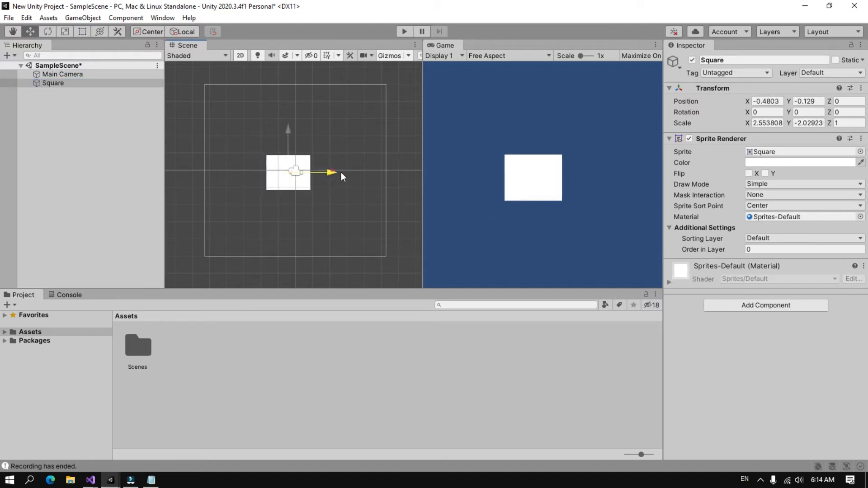
{"action": "left_click_drag", "start_coordinate": [294, 132], "coordinate": [262, 155]}
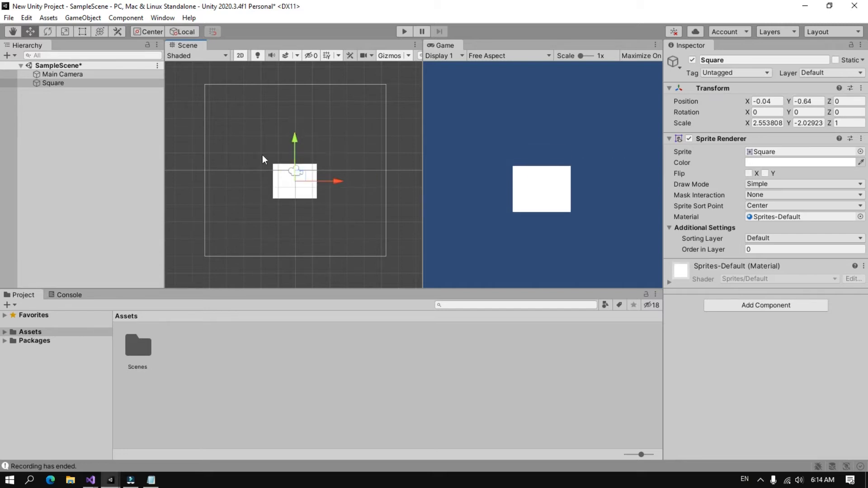
{"action": "key", "text": "e"}
{"action": "left_click_drag", "start_coordinate": [318, 145], "coordinate": [265, 149]}
Shrink the rotated square with the Scale tool to about 1.62 on X and -1.53 on Y
{"action": "key", "text": "r"}
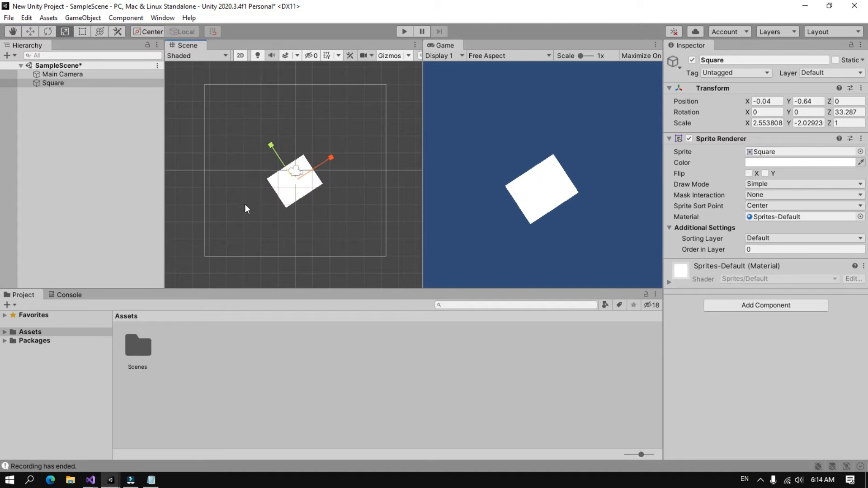
{"action": "mouse_move", "coordinate": [330, 157]}
{"action": "left_mouse_down"}
{"action": "mouse_move", "coordinate": [351, 145]}
{"action": "mouse_move", "coordinate": [328, 156]}
{"action": "left_mouse_up"}
{"action": "mouse_move", "coordinate": [271, 145]}
{"action": "left_mouse_down"}
{"action": "mouse_move", "coordinate": [256, 125]}
{"action": "mouse_move", "coordinate": [271, 144]}
{"action": "left_mouse_up"}
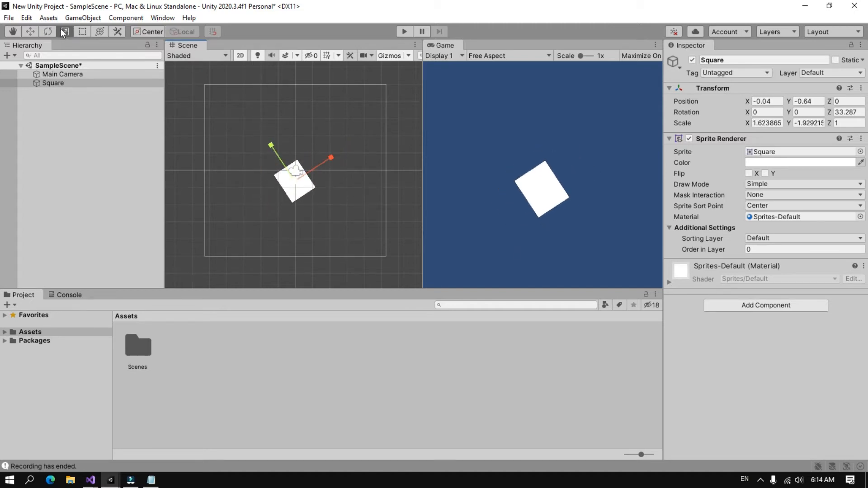
{"action": "left_click", "coordinate": [34, 31]}
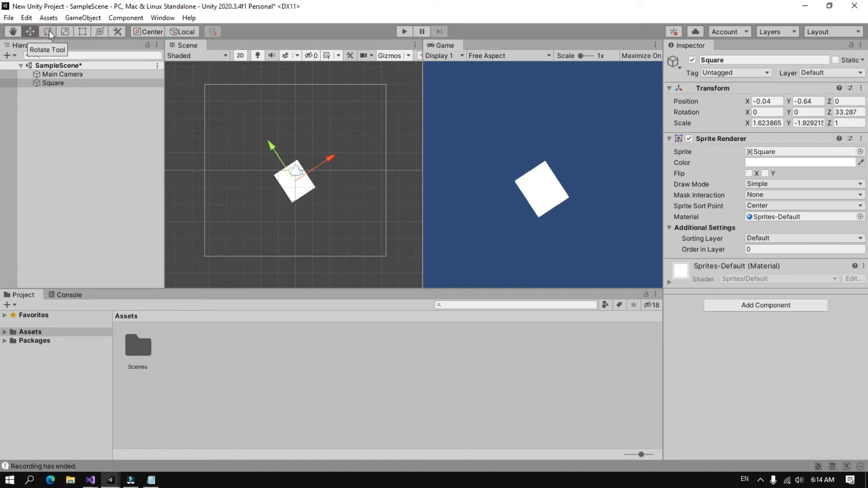
{"action": "left_click", "coordinate": [49, 31]}
{"action": "left_click", "coordinate": [61, 29]}
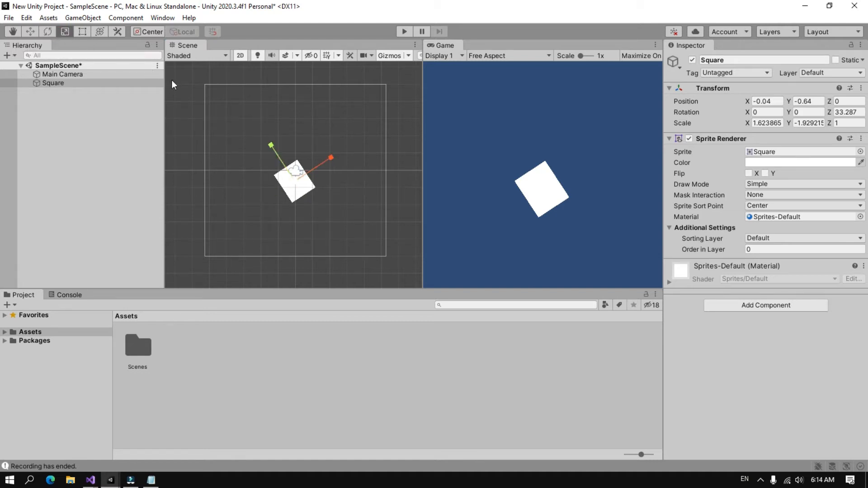
Move the Main Camera sideways to about X -2.22 with the Move tool
{"action": "left_click", "coordinate": [85, 75]}
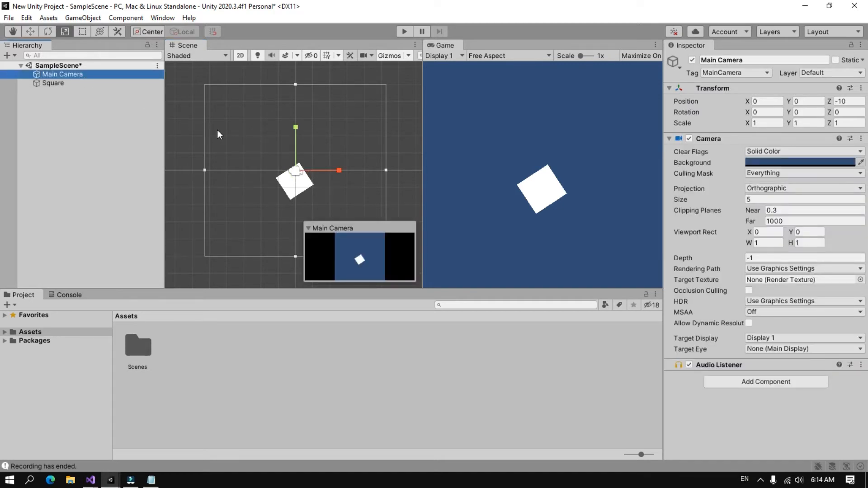
{"action": "key", "text": "w"}
{"action": "left_click_drag", "start_coordinate": [341, 170], "coordinate": [298, 171]}
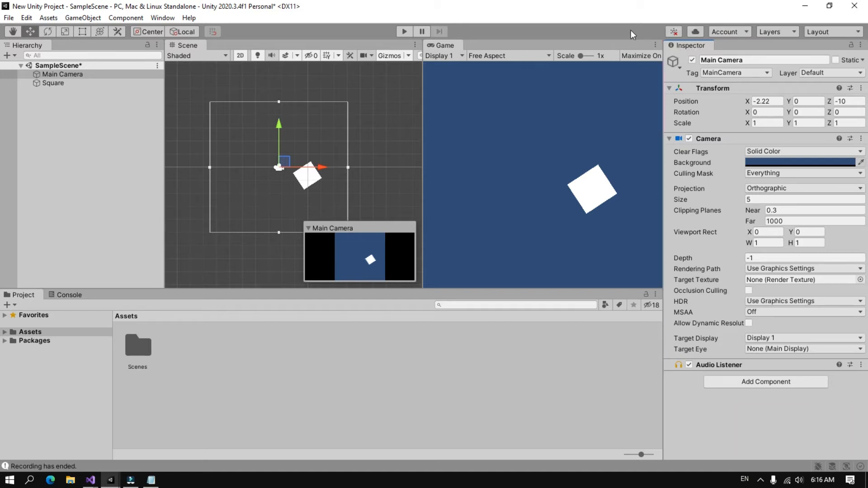
Move the square to the camera's center, at about X -2.01, Y 0.03, and check its position values
{"action": "left_click", "coordinate": [57, 83]}
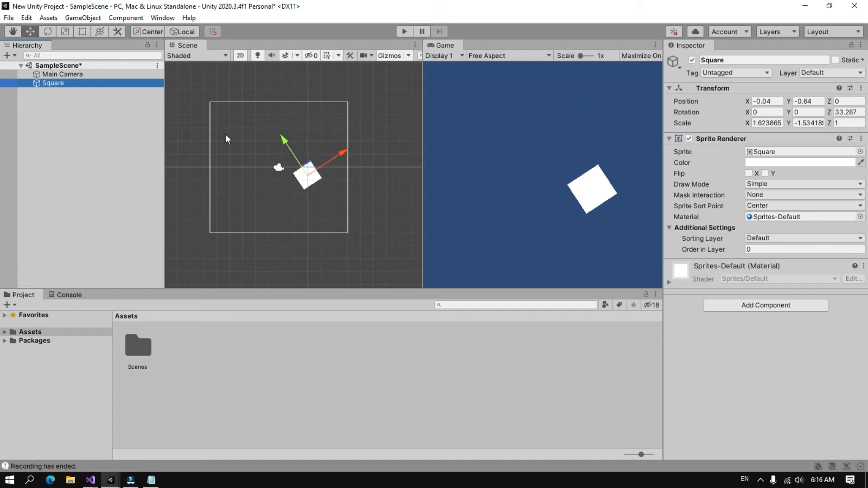
{"action": "left_click_drag", "start_coordinate": [287, 142], "coordinate": [274, 122]}
{"action": "left_click_drag", "start_coordinate": [333, 136], "coordinate": [316, 140]}
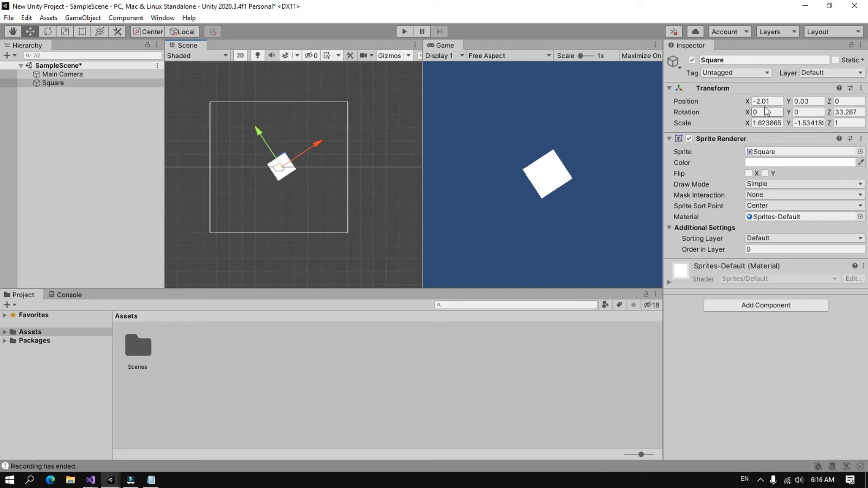
{"action": "left_click", "coordinate": [792, 101]}
{"action": "key", "text": "shift+Tab"}
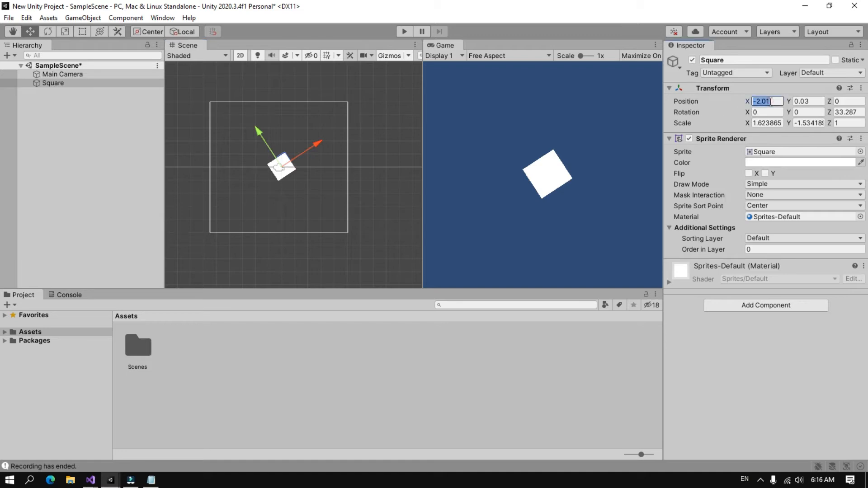
{"action": "left_click", "coordinate": [721, 107]}
Enlarge the square with the Scale tool to about 4.52 on X and -4.63 on Y
{"action": "key", "text": "r"}
{"action": "left_click_drag", "start_coordinate": [318, 143], "coordinate": [346, 126]}
{"action": "left_click_drag", "start_coordinate": [258, 131], "coordinate": [281, 113]}
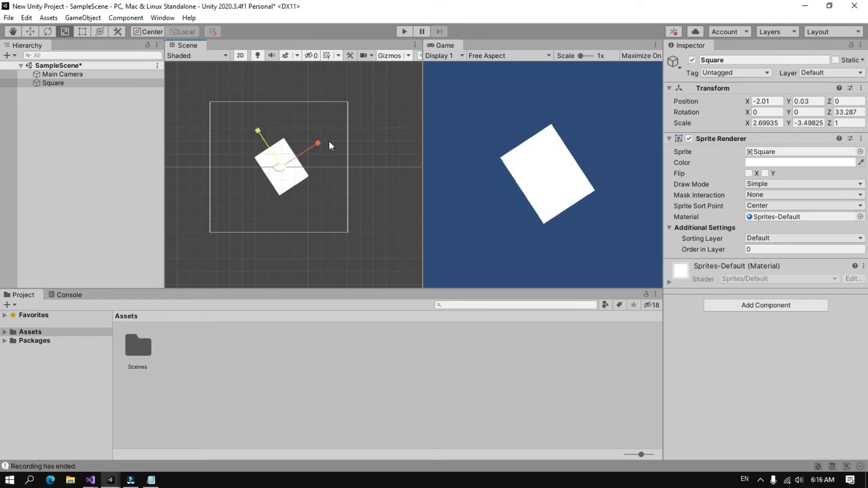
{"action": "left_click_drag", "start_coordinate": [319, 142], "coordinate": [343, 125]}
{"action": "left_click_drag", "start_coordinate": [258, 132], "coordinate": [248, 116]}
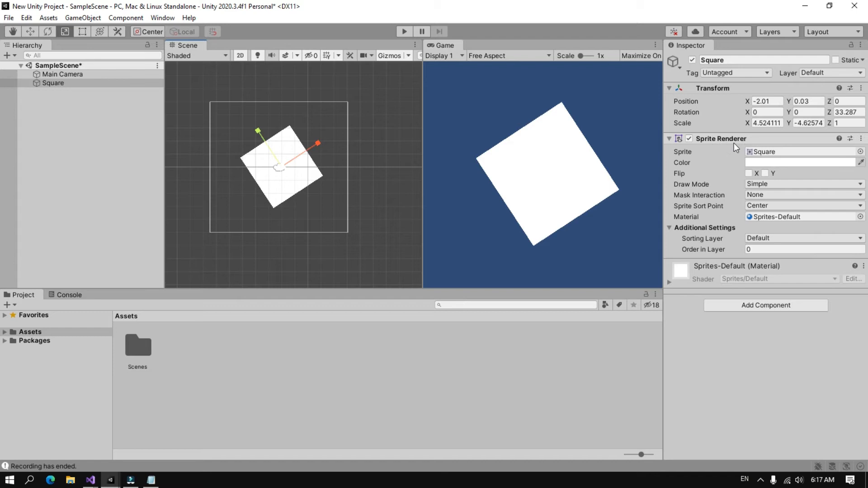
Set the square's Sprite Renderer color to a bright blue
{"action": "left_click", "coordinate": [784, 162]}
{"action": "mouse_move", "coordinate": [792, 240]}
{"action": "left_mouse_down"}
{"action": "mouse_move", "coordinate": [820, 224]}
{"action": "mouse_move", "coordinate": [829, 243]}
{"action": "mouse_move", "coordinate": [787, 233]}
{"action": "mouse_move", "coordinate": [832, 221]}
{"action": "mouse_move", "coordinate": [836, 228]}
{"action": "left_mouse_up"}
{"action": "left_click", "coordinate": [753, 270]}
{"action": "left_click", "coordinate": [857, 156]}
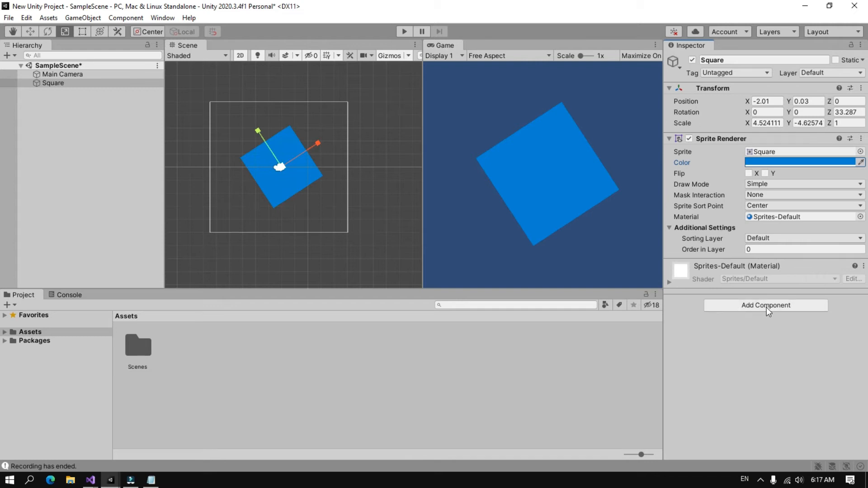
Add a Box Collider 2D component to the blue square
{"action": "left_click", "coordinate": [743, 306]}
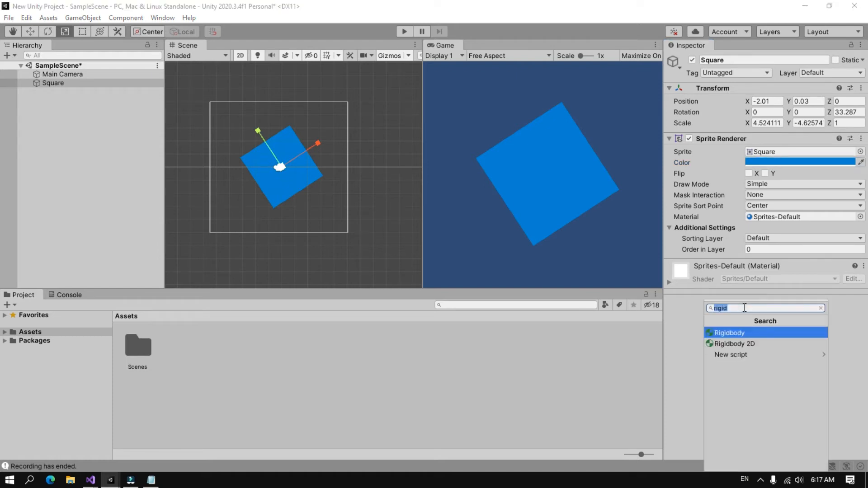
{"action": "type", "text": "box colli"}
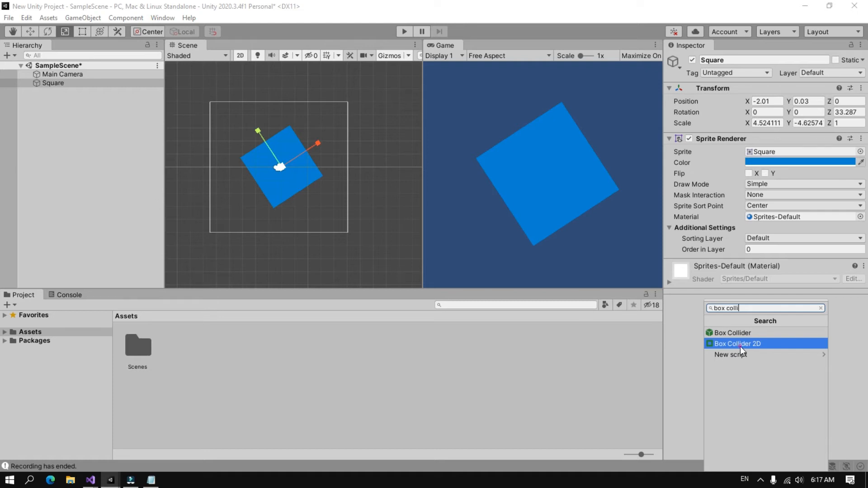
{"action": "left_click", "coordinate": [739, 346]}
{"action": "scroll", "coordinate": [288, 195], "scroll_direction": "up", "scroll_amount": 2}
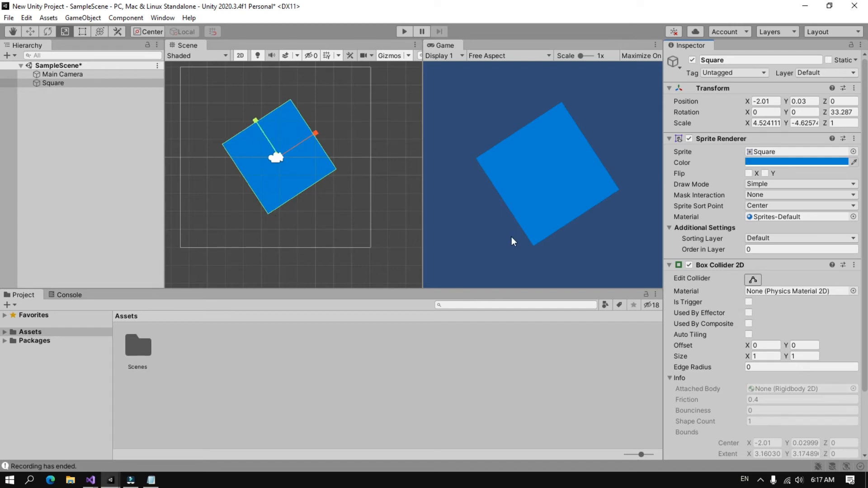
Collapse the square's Sprite Renderer and Box Collider 2D settings and add a Rigidbody 2D component
{"action": "left_click", "coordinate": [722, 139]}
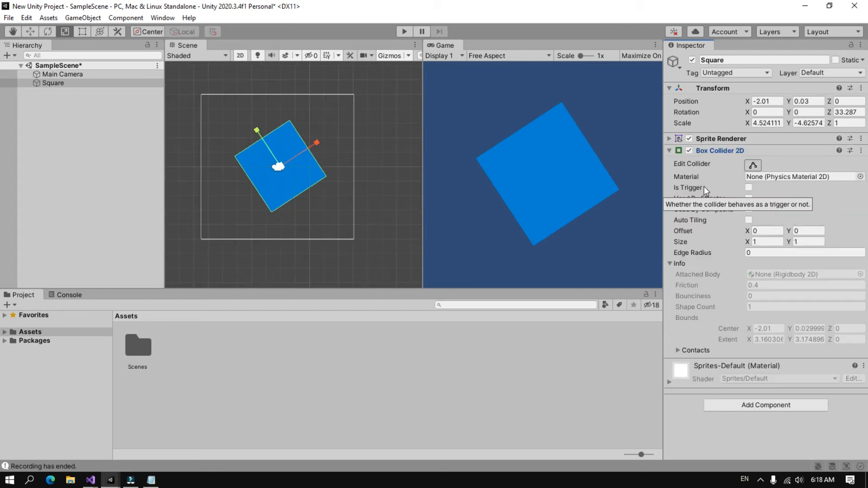
{"action": "left_click", "coordinate": [669, 150]}
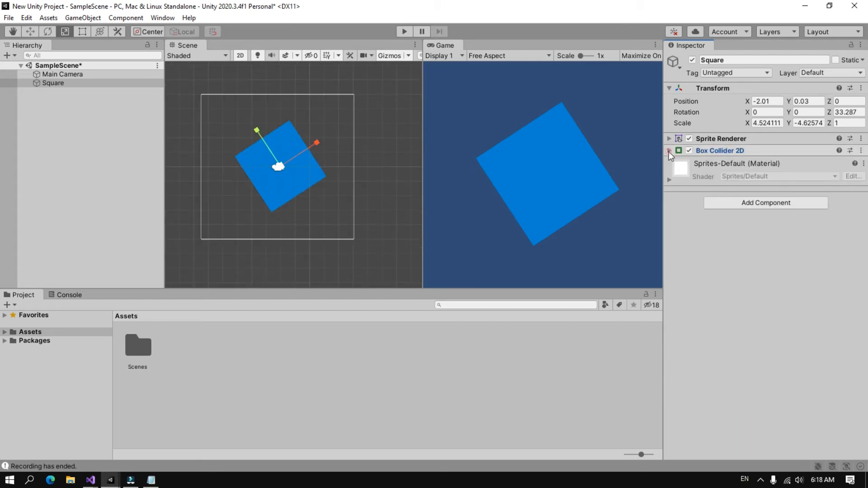
{"action": "left_click", "coordinate": [746, 204]}
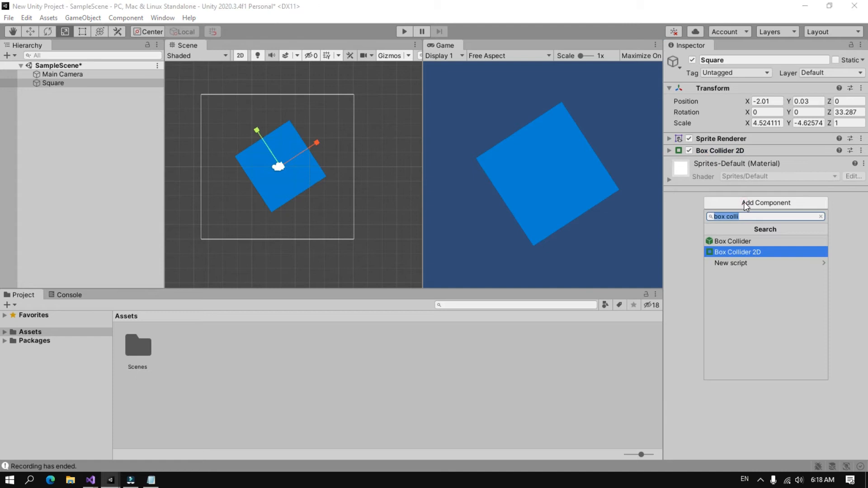
{"action": "type", "text": "rigi"}
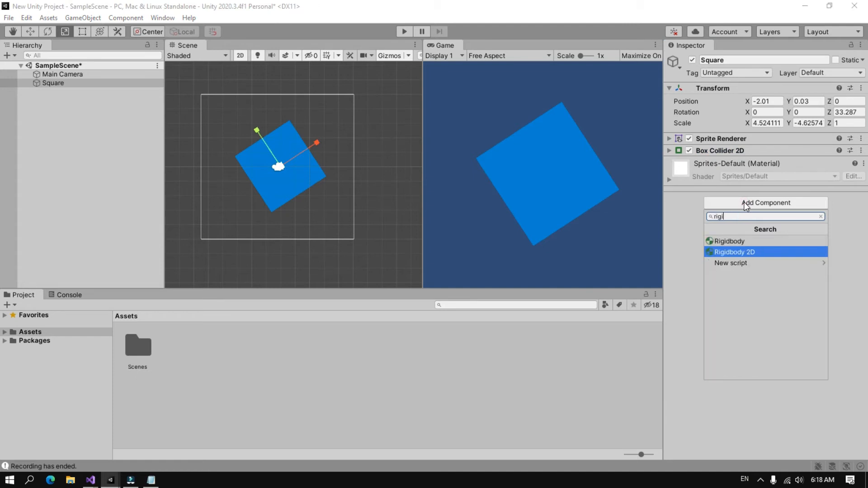
{"action": "left_click", "coordinate": [747, 252]}
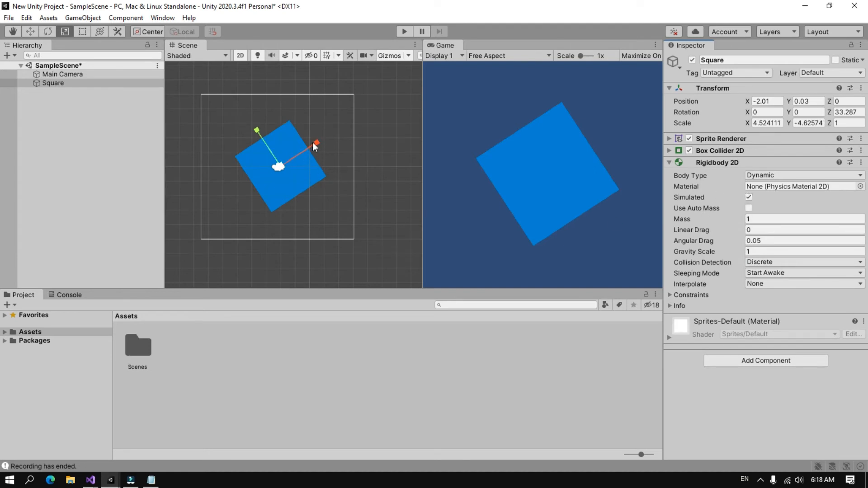
Shrink the square to a scale of about 1.75 on X and -1.61 on Y and move it to about X -0.45, Y 3.12
{"action": "left_click_drag", "start_coordinate": [315, 144], "coordinate": [292, 159]}
{"action": "left_click_drag", "start_coordinate": [257, 131], "coordinate": [348, 118]}
{"action": "key", "text": "w"}
{"action": "left_click_drag", "start_coordinate": [295, 108], "coordinate": [281, 87]}
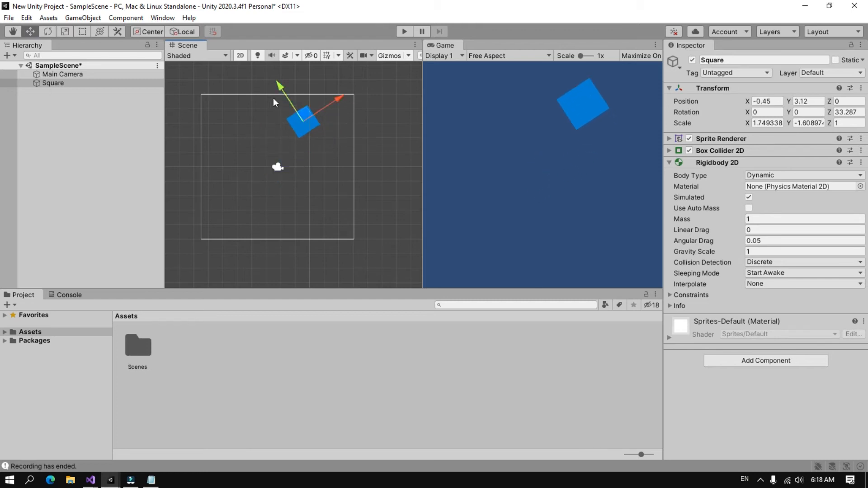
Deselect the square, run the game to test its gravity, and stop play mode
{"action": "left_click", "coordinate": [321, 101]}
{"action": "left_click", "coordinate": [443, 45]}
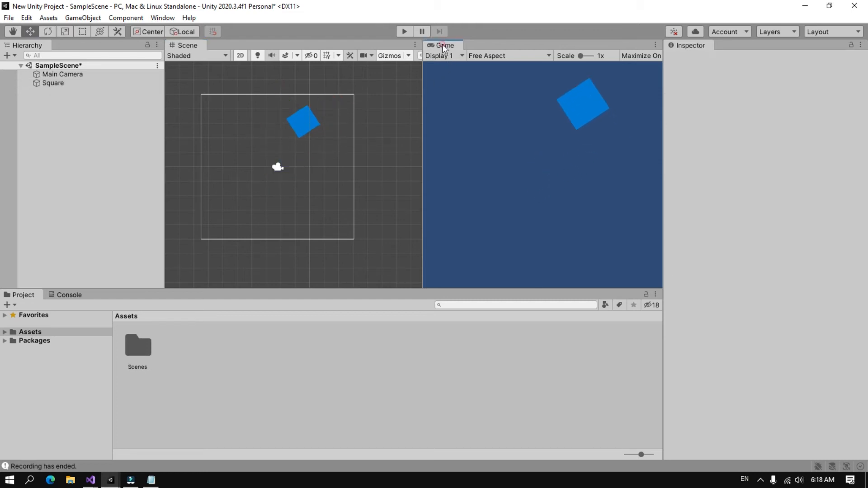
{"action": "left_click", "coordinate": [403, 32]}
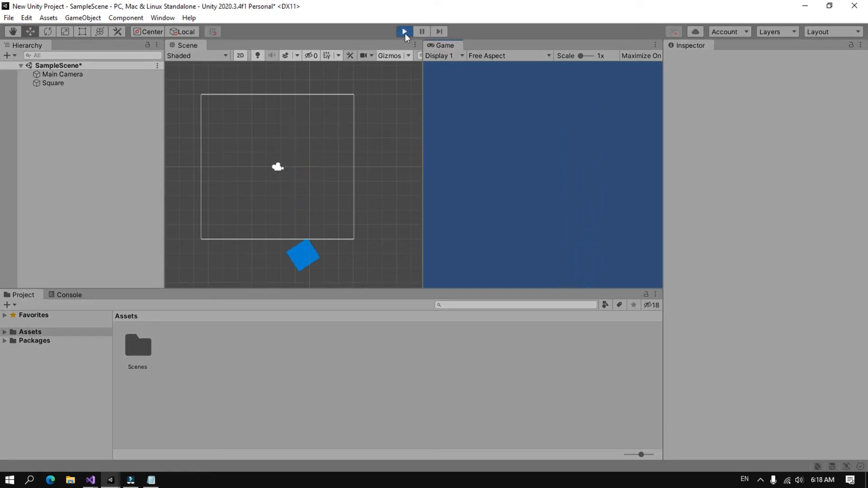
{"action": "left_click", "coordinate": [405, 31]}
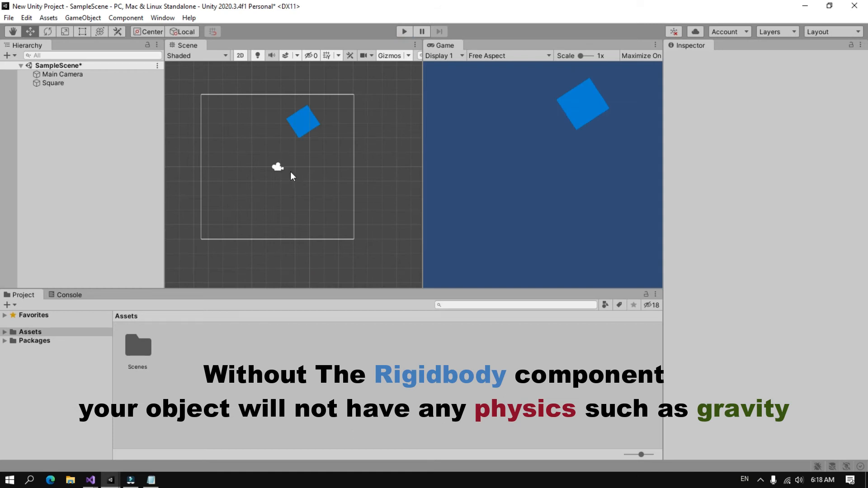
Create a second 2D square sprite in the scene and name it Ground
{"action": "left_click", "coordinate": [300, 132]}
{"action": "right_click", "coordinate": [88, 110]}
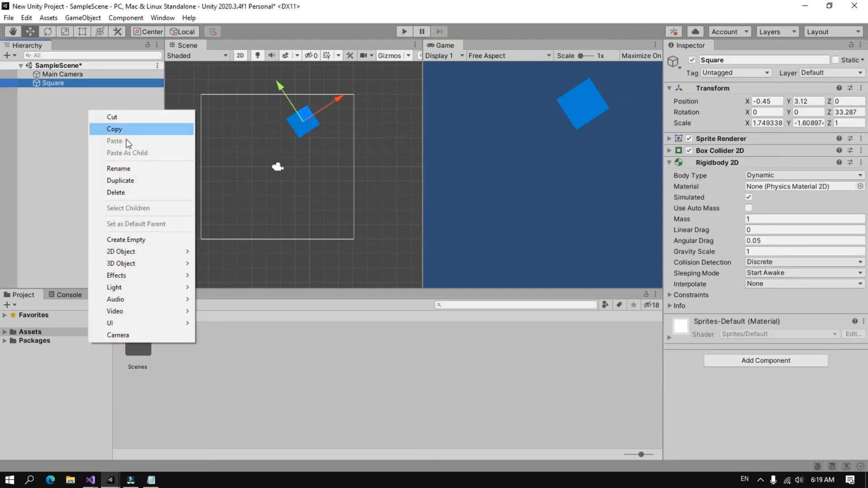
{"action": "mouse_move", "coordinate": [143, 250]}
{"action": "mouse_move", "coordinate": [223, 254]}
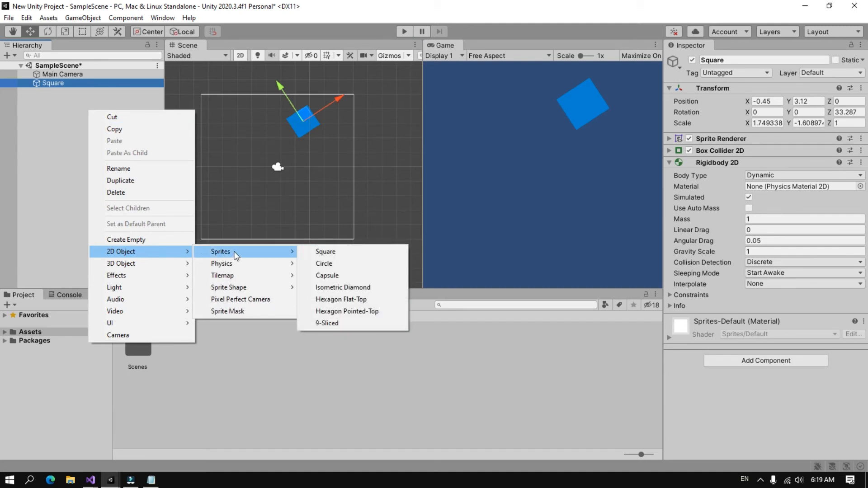
{"action": "left_click", "coordinate": [337, 251]}
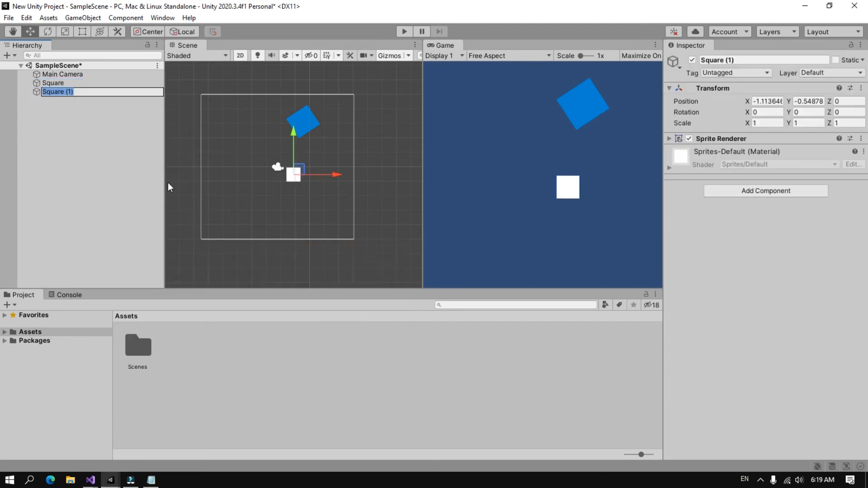
{"action": "type", "text": "Ground"}
{"action": "key", "text": "Return"}
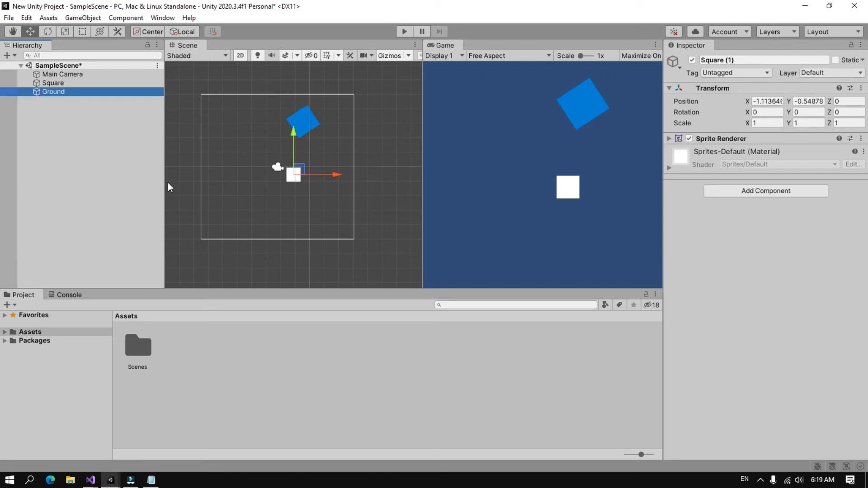
Stretch Ground to about 14.99 on the X scale and lower it to about Y -4.84 at the camera frame's lower edge
{"action": "key", "text": "r"}
{"action": "left_click_drag", "start_coordinate": [337, 175], "coordinate": [88, 170]}
{"action": "key", "text": "w"}
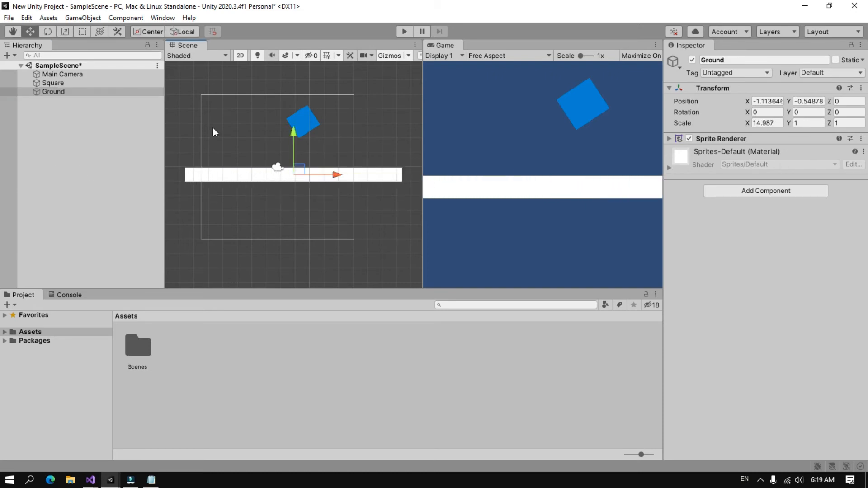
{"action": "left_click", "coordinate": [297, 146]}
{"action": "left_click", "coordinate": [289, 177]}
{"action": "left_click_drag", "start_coordinate": [294, 134], "coordinate": [295, 196]}
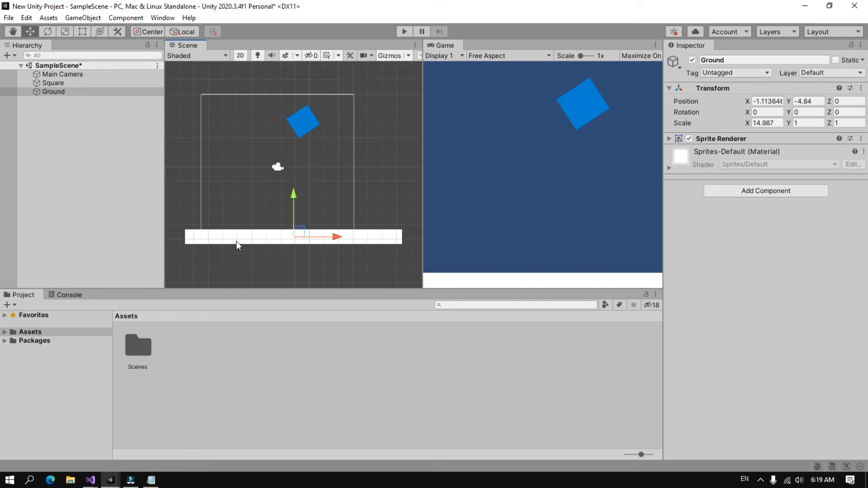
Add a Box Collider 2D component to the Ground object
{"action": "left_click", "coordinate": [71, 92]}
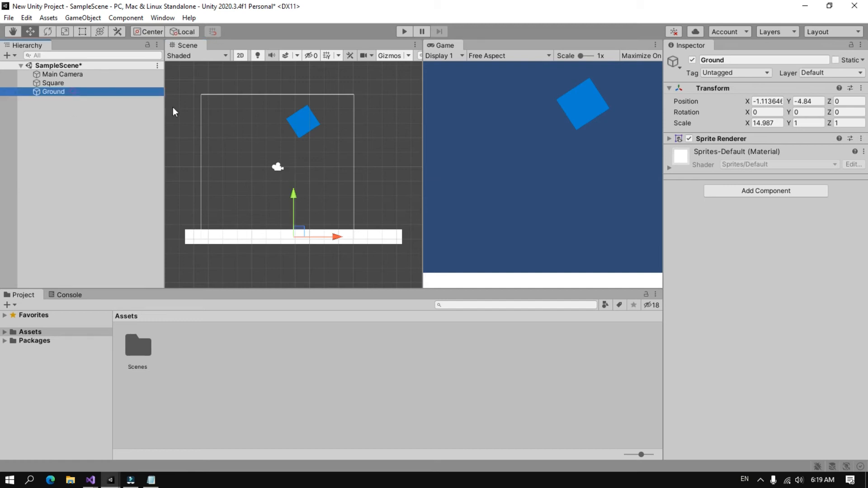
{"action": "left_click", "coordinate": [752, 189]}
{"action": "type", "text": "coll"}
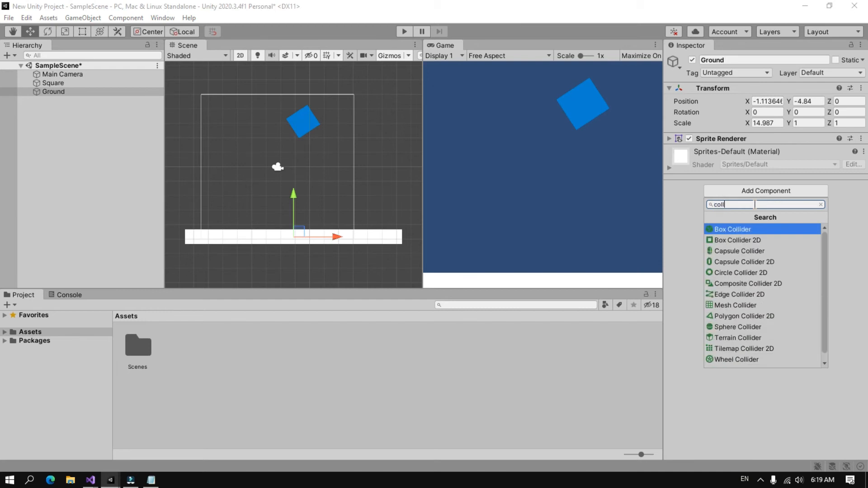
{"action": "key", "text": "Down"}
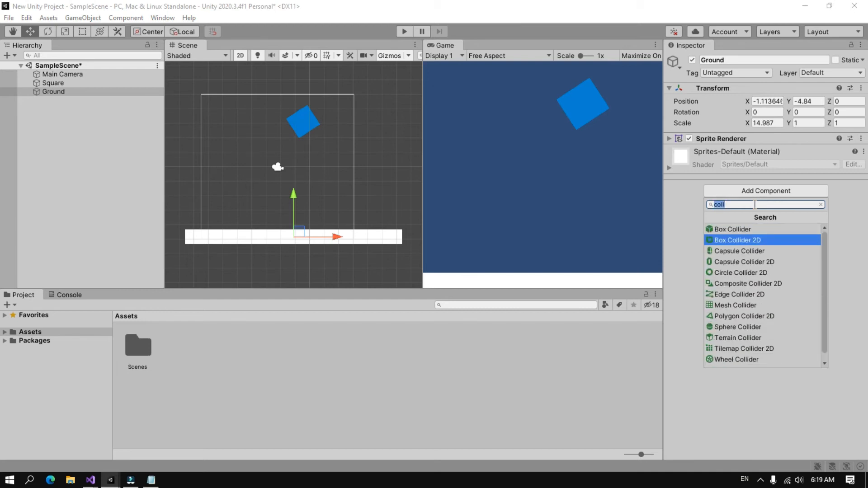
{"action": "key", "text": "Return"}
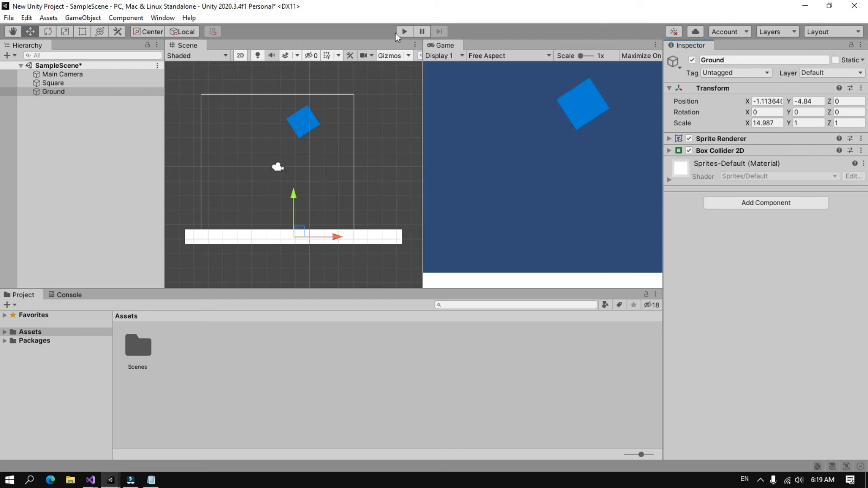
Test the square's collision with the ground in a maximized Game view, stop play mode and restore the layout
{"action": "left_click", "coordinate": [444, 45]}
{"action": "double_click", "coordinate": [442, 45]}
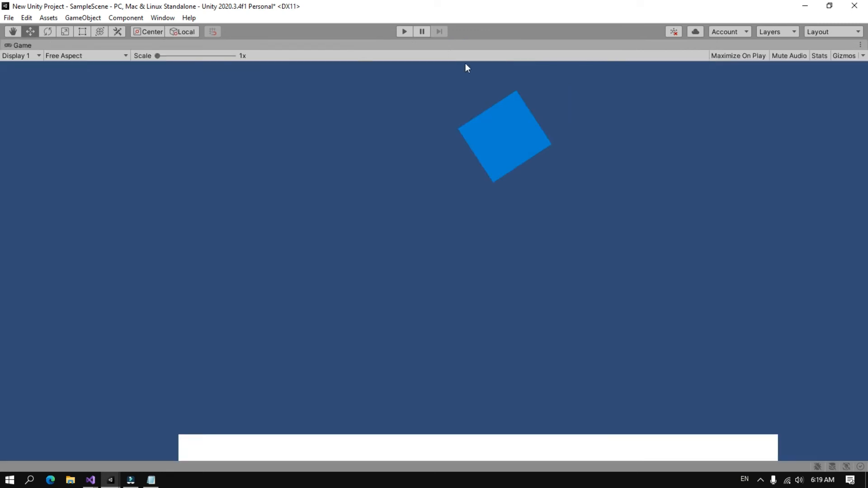
{"action": "left_click", "coordinate": [405, 32]}
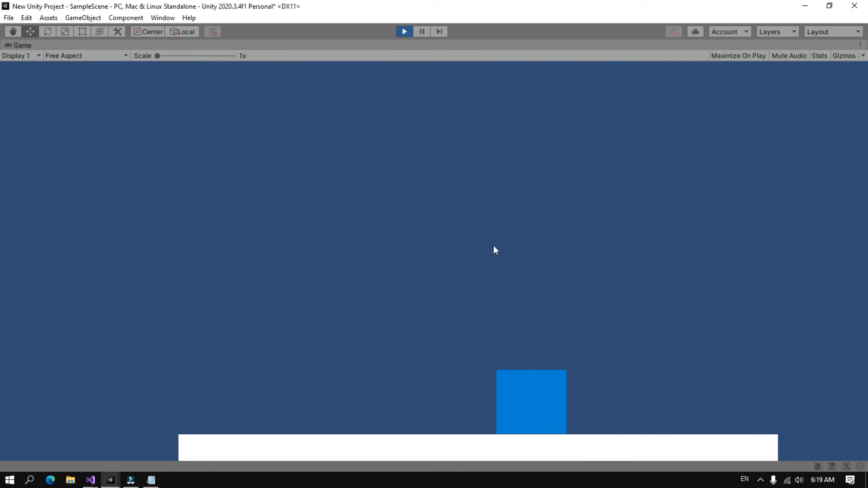
{"action": "left_click", "coordinate": [404, 31]}
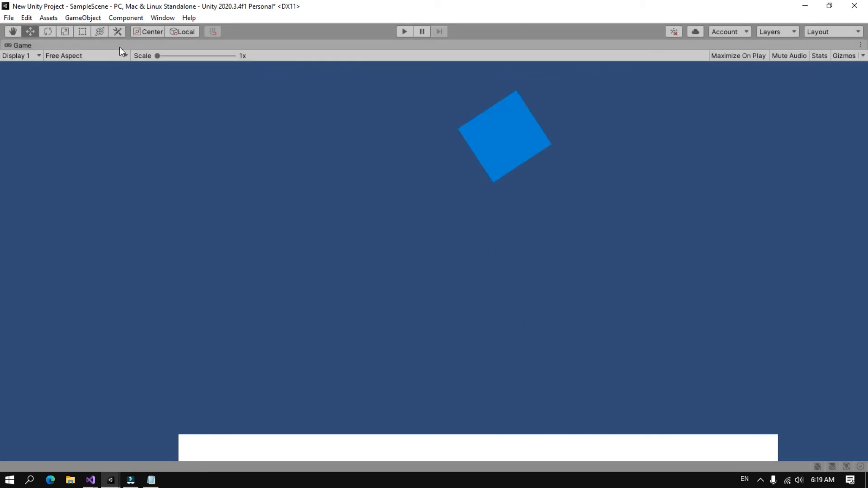
{"action": "double_click", "coordinate": [35, 49]}
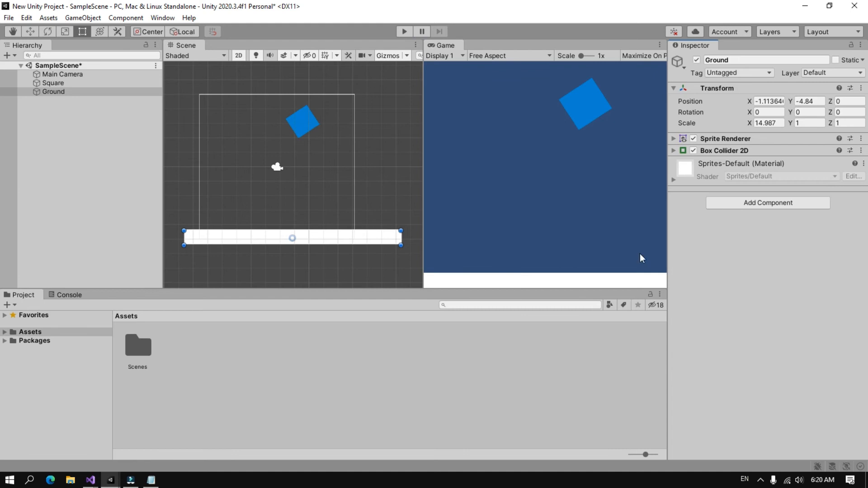
Create a folder named scripts in the project's Assets
{"action": "left_click", "coordinate": [228, 294]}
{"action": "left_click", "coordinate": [140, 409]}
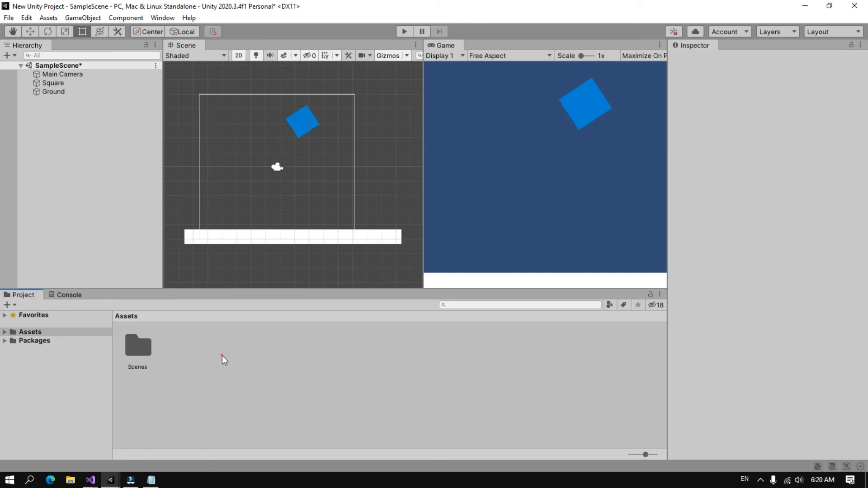
{"action": "right_click", "coordinate": [210, 350]}
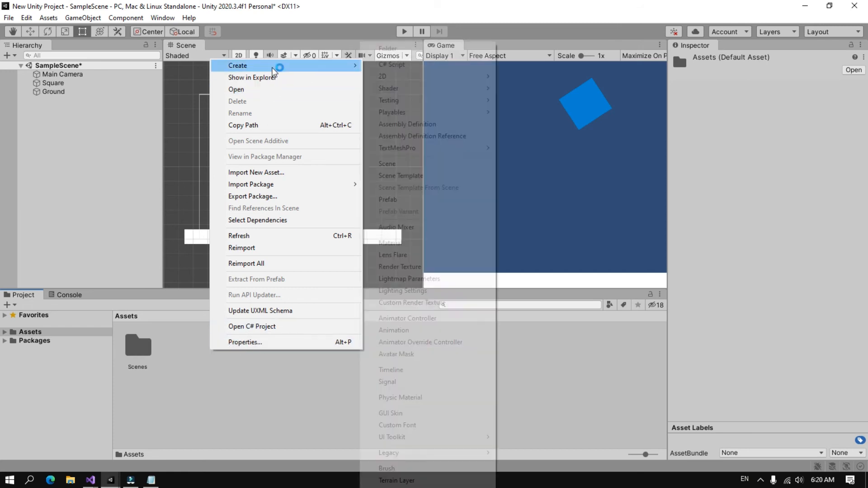
{"action": "mouse_move", "coordinate": [287, 66]}
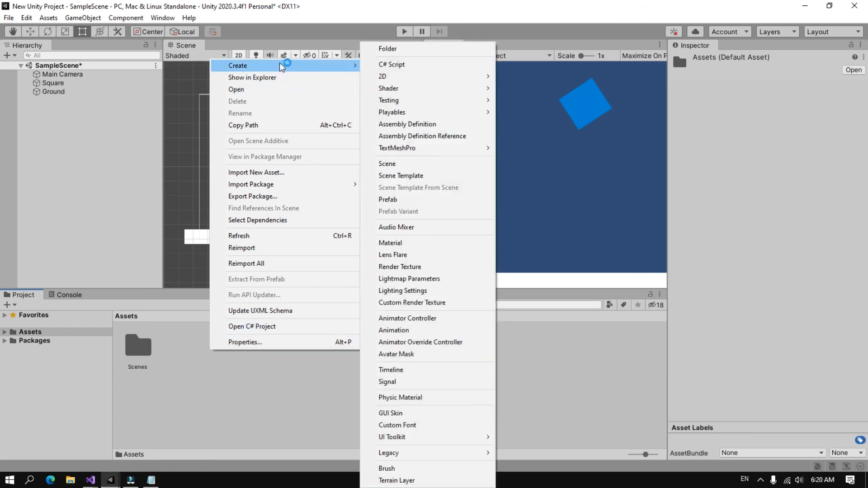
{"action": "left_click", "coordinate": [429, 50]}
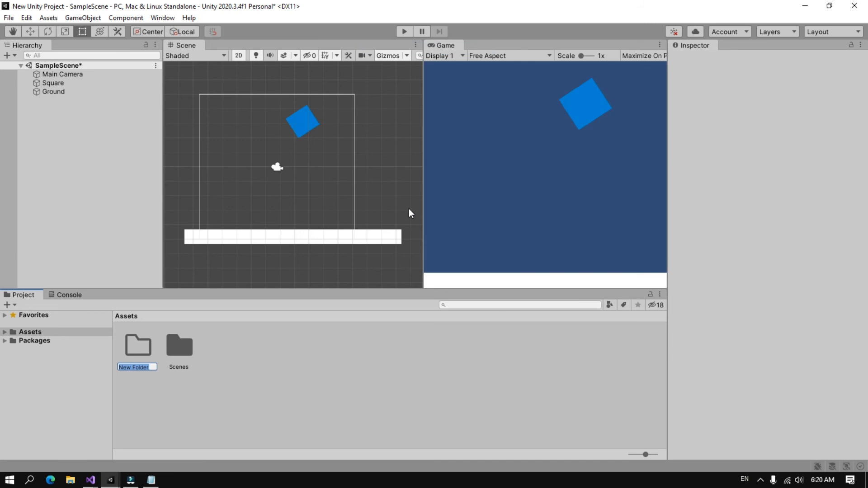
{"action": "type", "text": "scripts"}
{"action": "key", "text": "Return"}
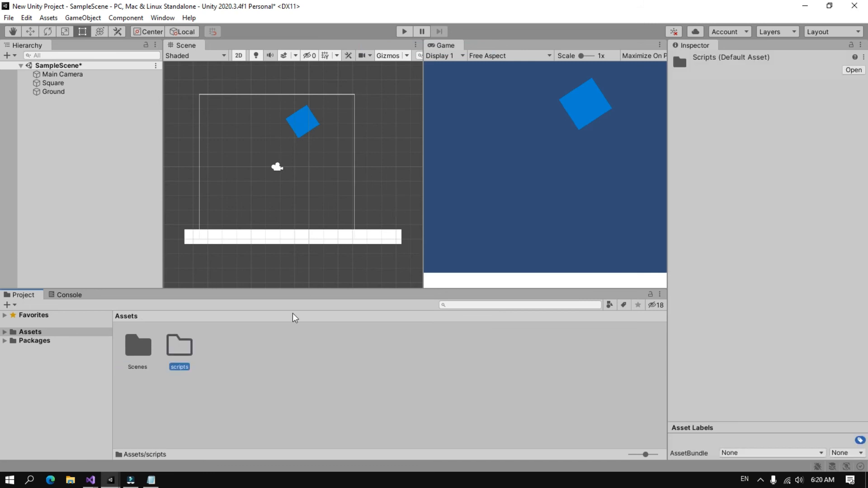
Open the scripts folder and create a C# script named Square in it
{"action": "key", "text": "Return"}
{"action": "right_click", "coordinate": [265, 375]}
{"action": "mouse_move", "coordinate": [342, 88]}
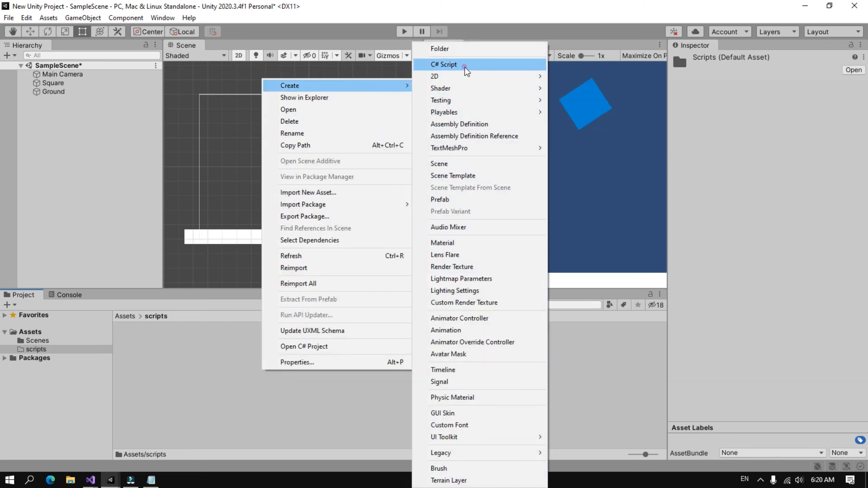
{"action": "left_click", "coordinate": [466, 68]}
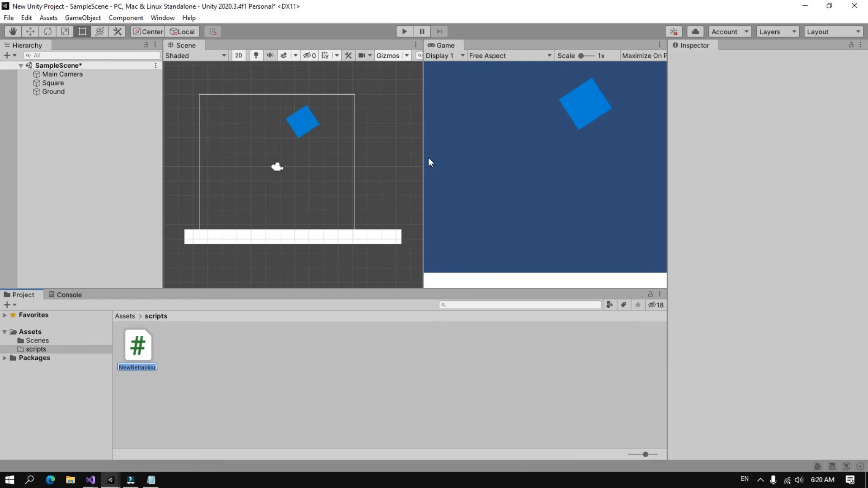
{"action": "type", "text": "Square"}
{"action": "key", "text": "Return"}
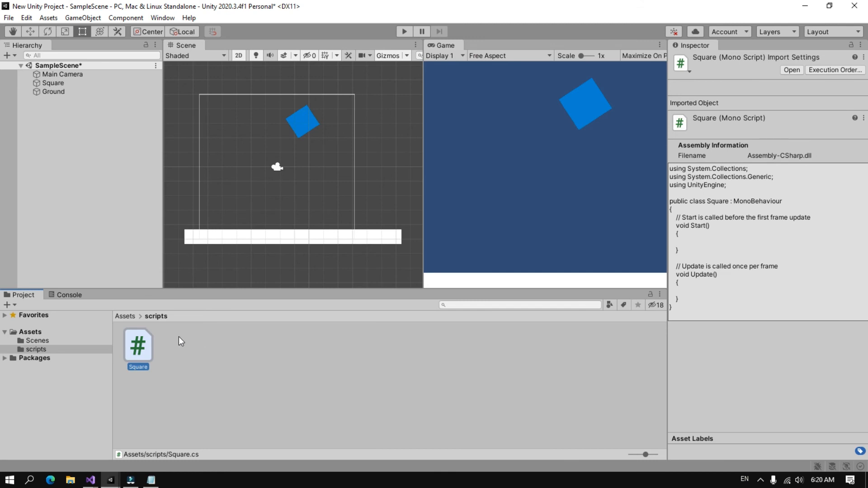
Attach the Square script to the Square object as a component
{"action": "left_click", "coordinate": [61, 84]}
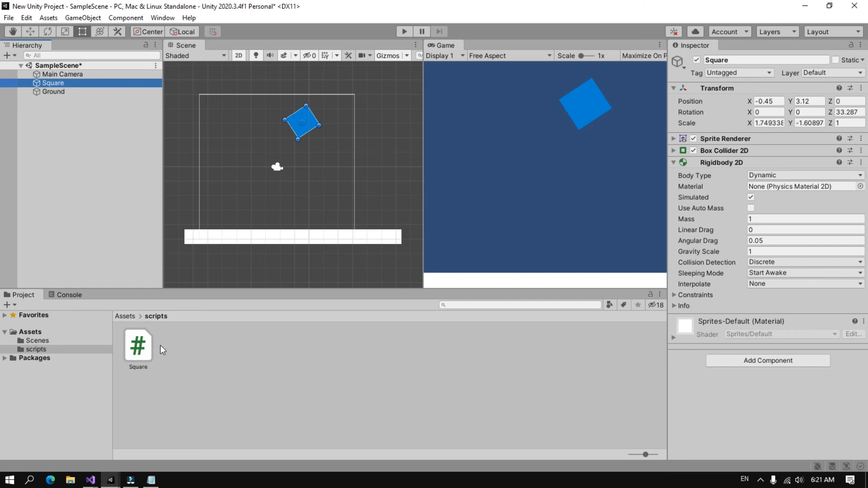
{"action": "left_click_drag", "start_coordinate": [138, 352], "coordinate": [702, 381]}
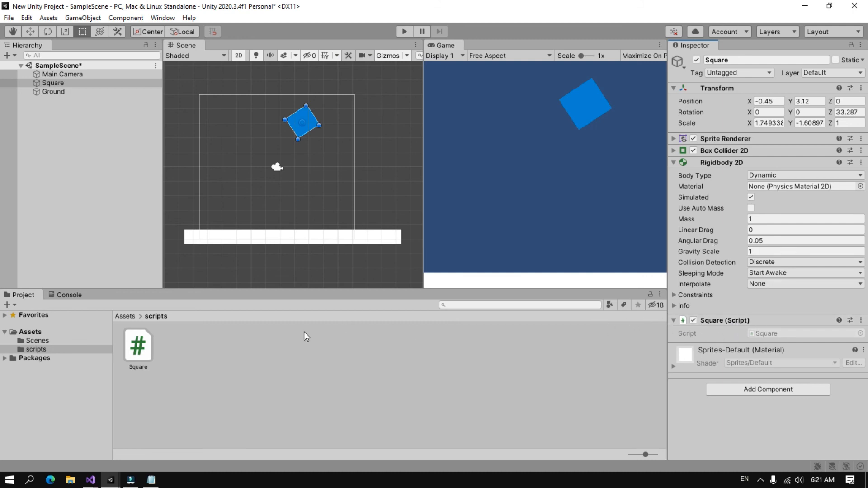
Look at the Console and save the scene with its changes
{"action": "left_click", "coordinate": [68, 296]}
{"action": "key", "text": "ctrl+s"}
{"action": "left_click", "coordinate": [27, 18]}
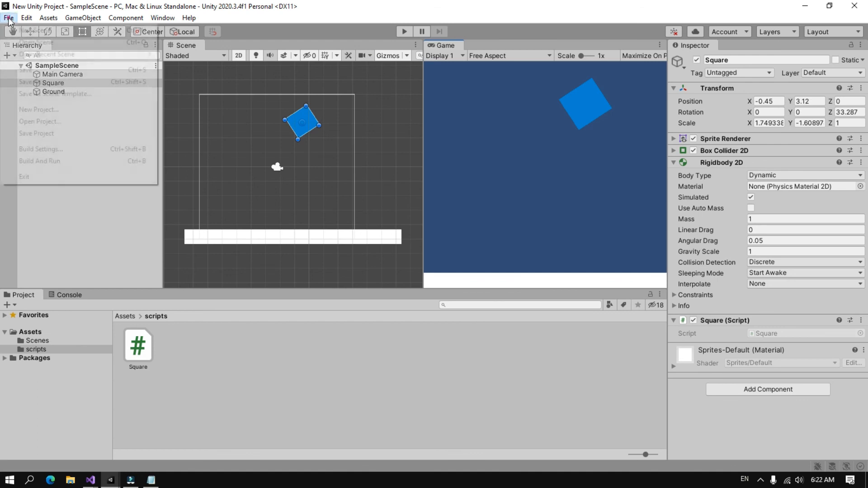
{"action": "mouse_move", "coordinate": [9, 19]}
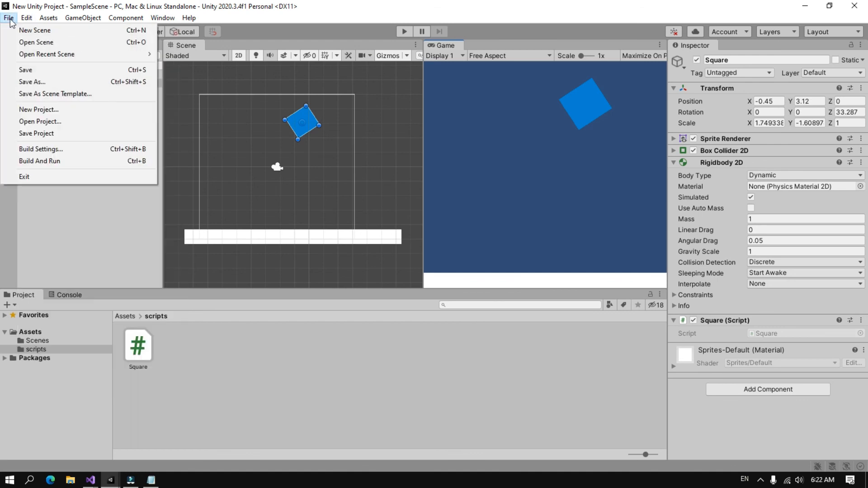
{"action": "left_click", "coordinate": [67, 72]}
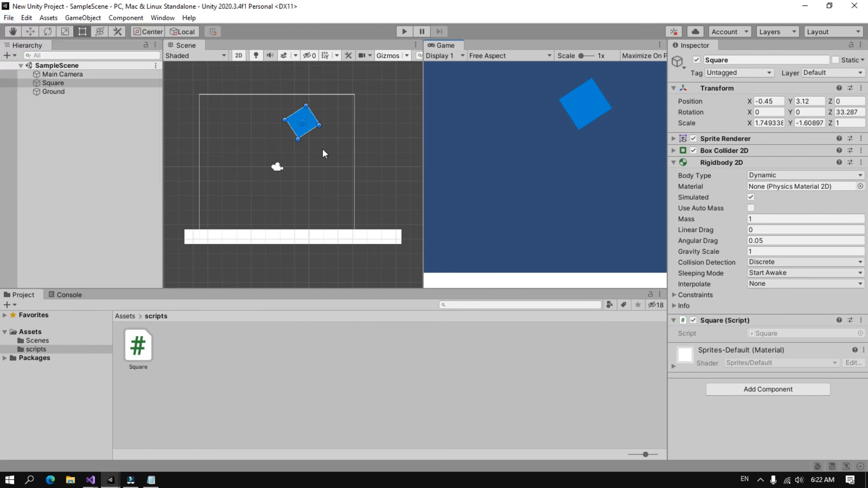